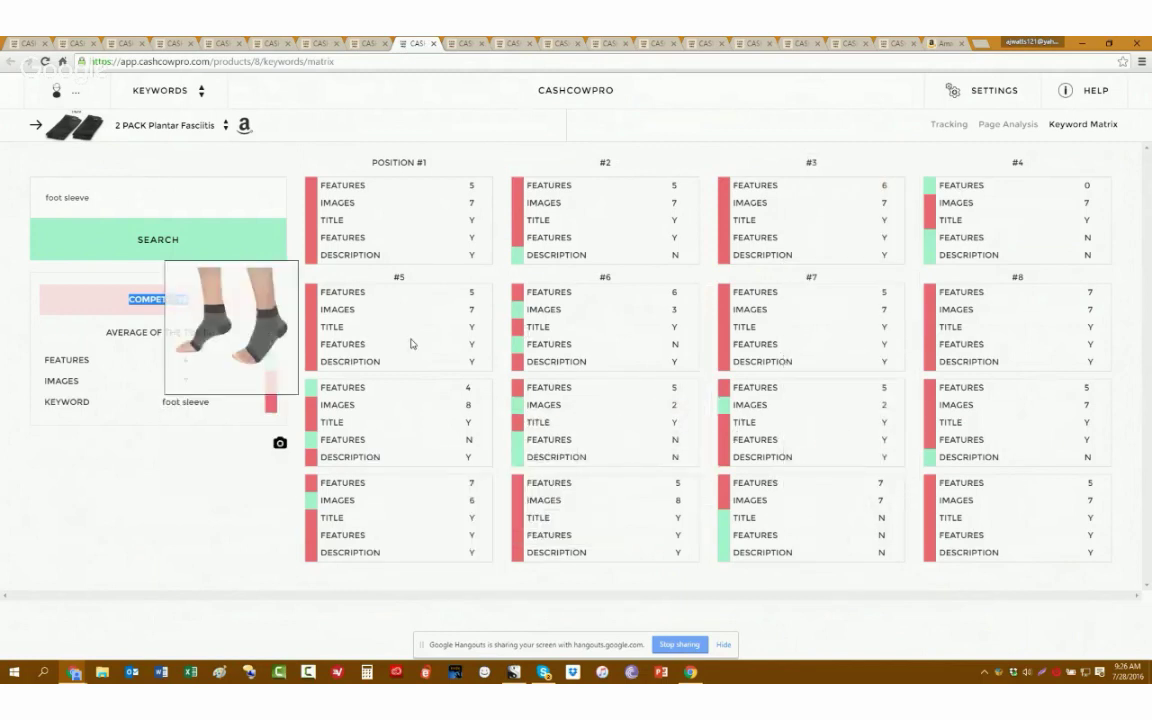
- Look at the keyword tracking page of the 2 PACK Plantar Fasciitis product and return to its keyword matrix
left_click(950, 125)
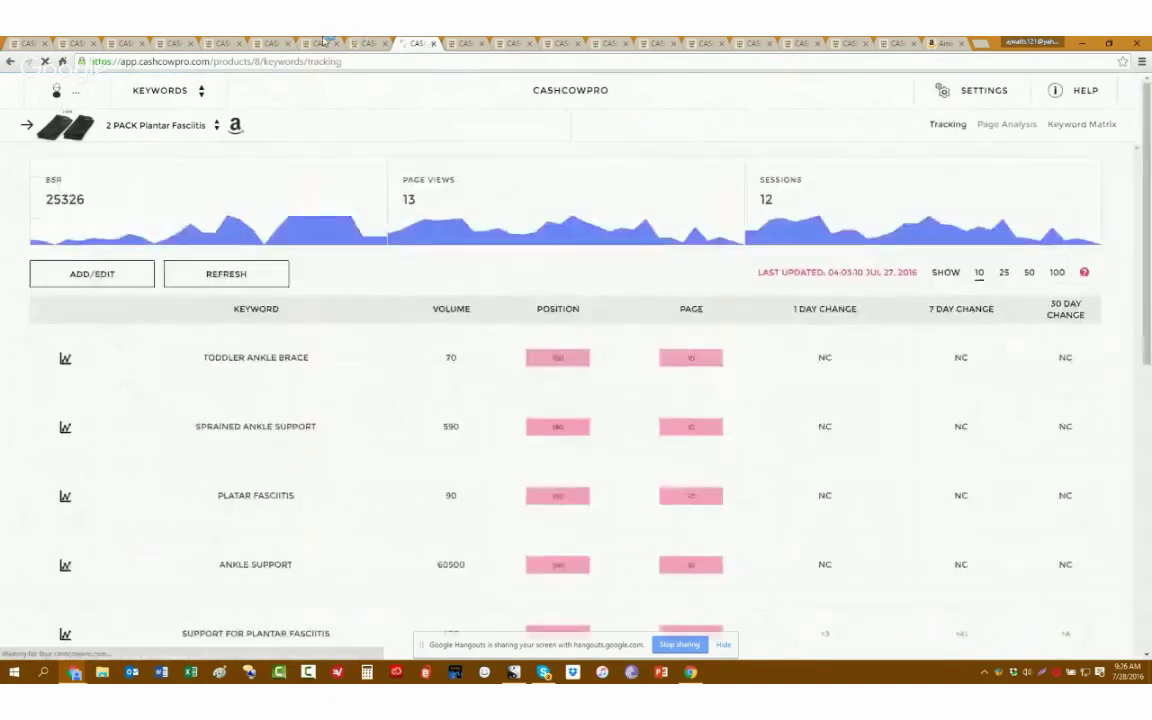
left_click(1088, 124)
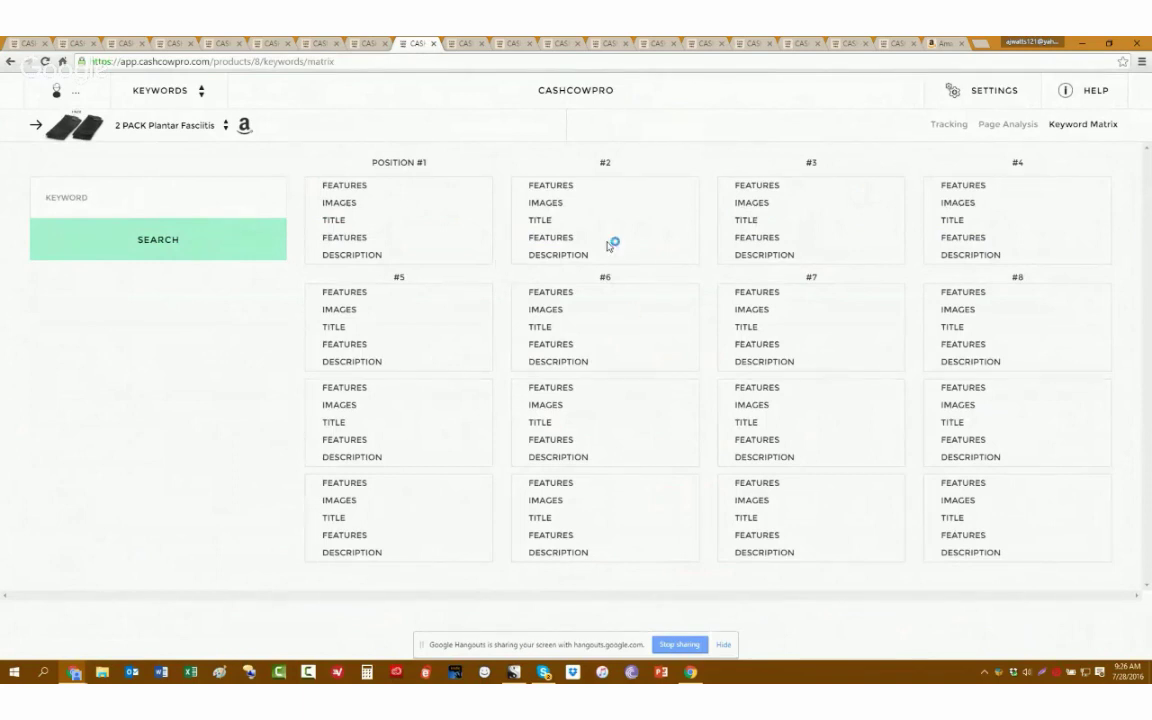
- Show the inventory overview and sort the products by their exhausted-by date
left_click(466, 43)
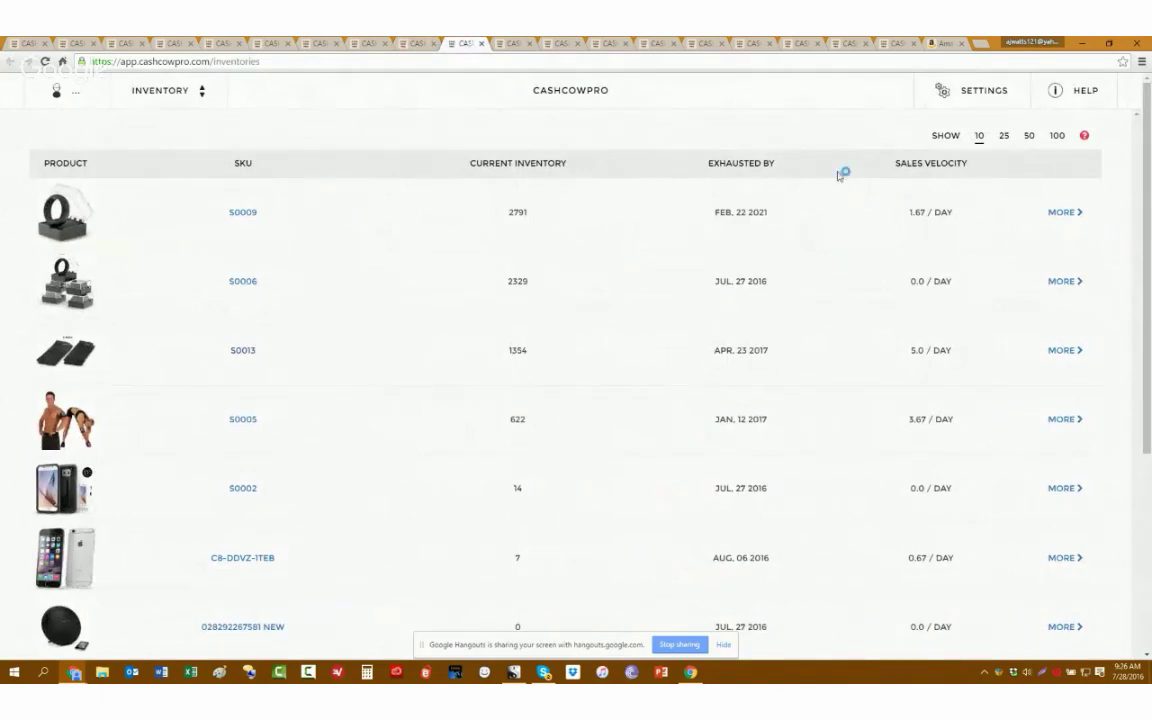
key("ctrl+Tab")
left_click(466, 43)
scroll(617, 188, "down", 3)
scroll(617, 188, "up", 3)
left_click(740, 165)
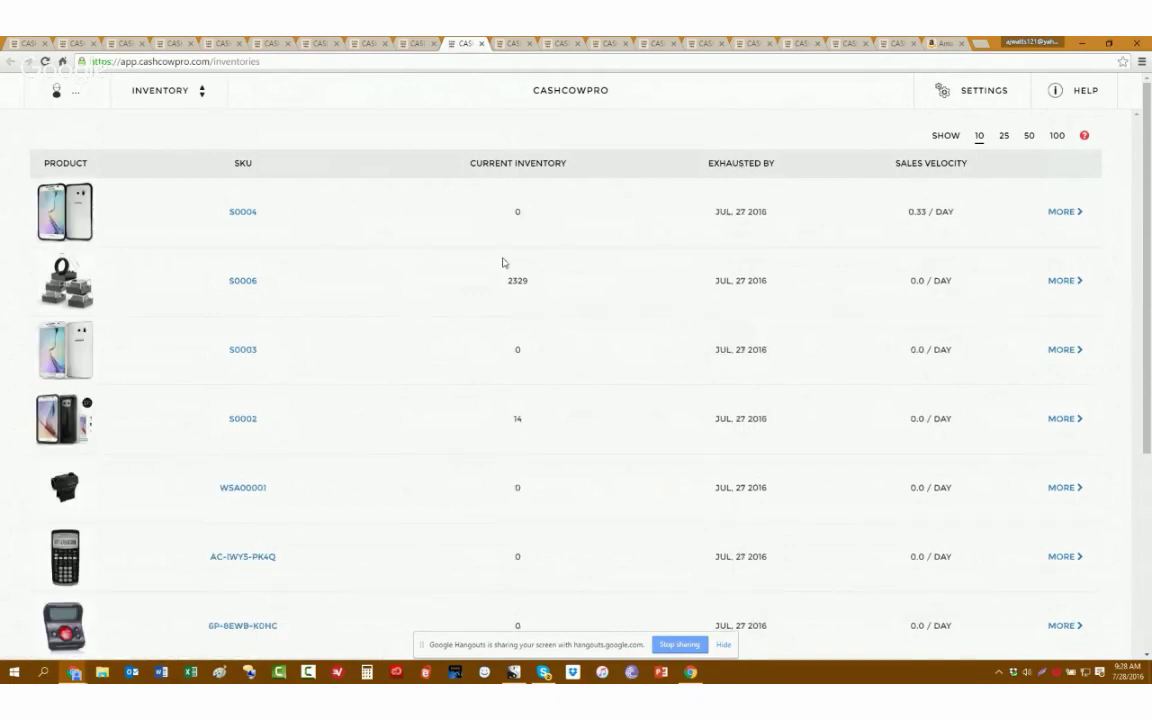
scroll(502, 260, "down", 2)
scroll(640, 224, "up", 1)
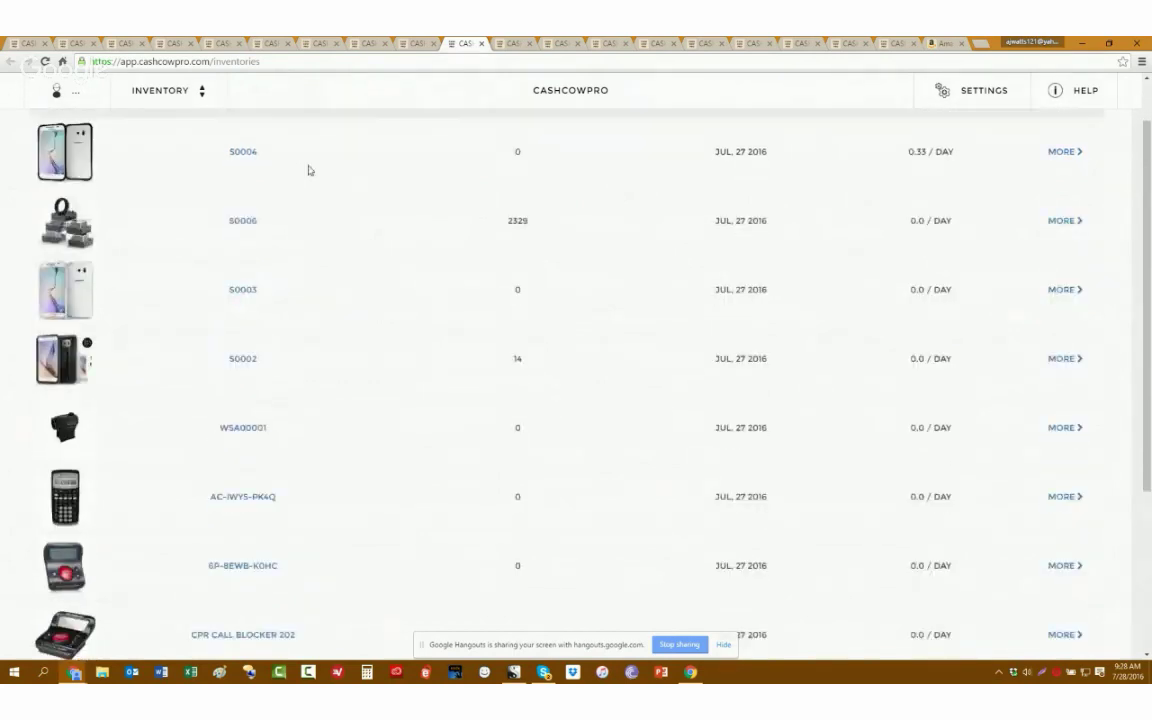
- View the inventory details of SKU S0006, followed by the already opened inventory page of the foot sleeve product
left_click(1062, 222)
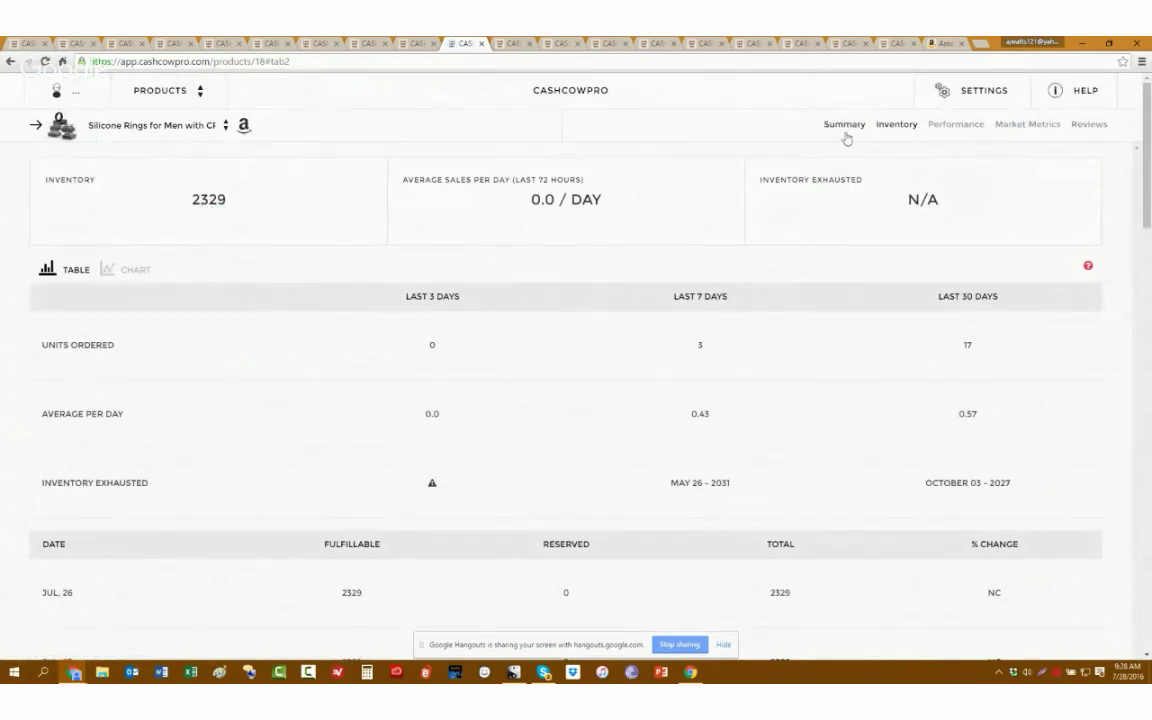
left_click(513, 43)
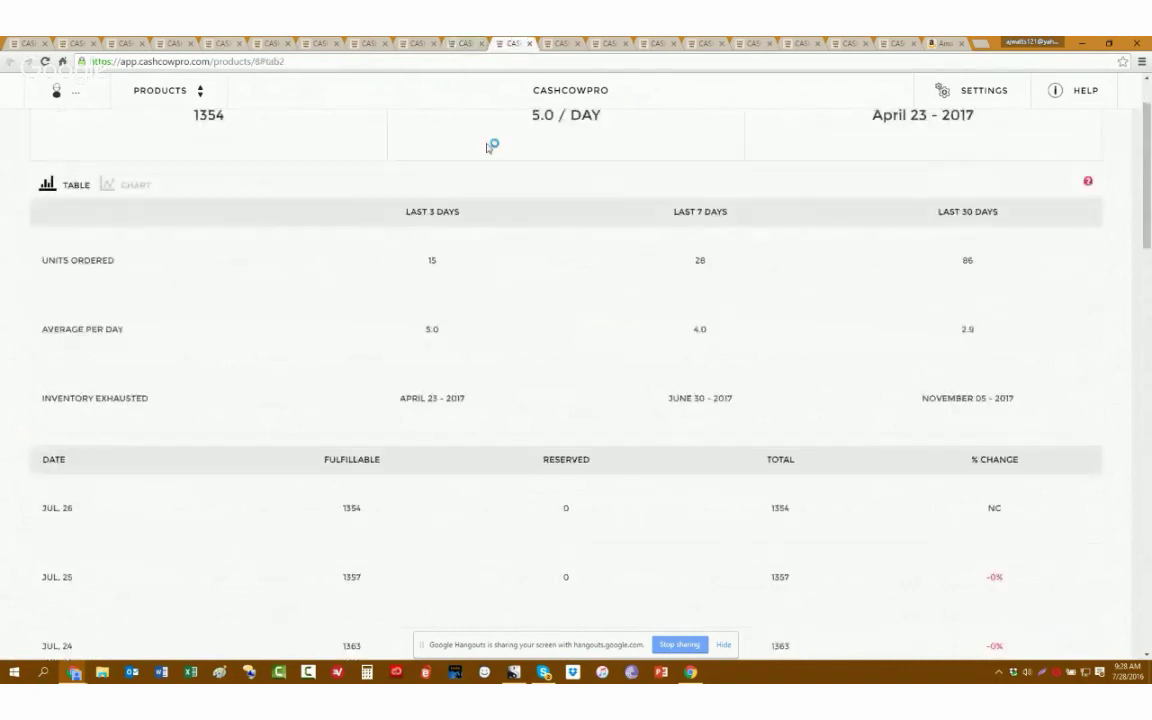
- Go to the A/B tests and start a new price test for the 2 PACK Plantar Fasciitis product S0013
left_click(558, 43)
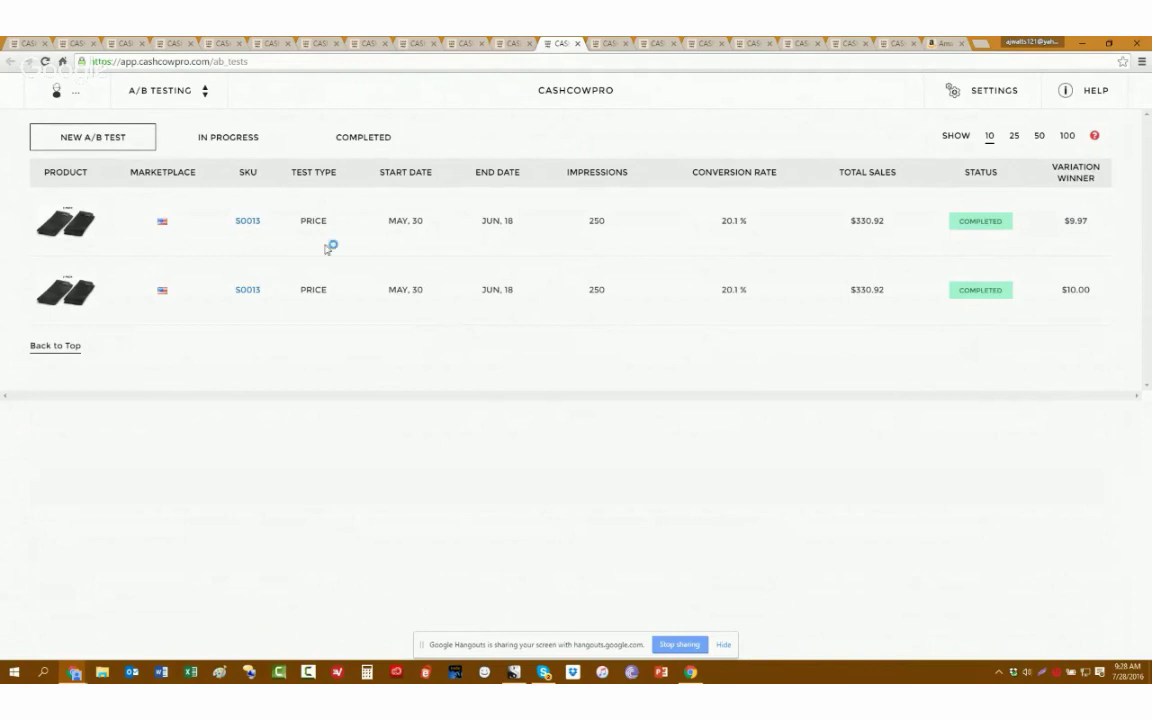
left_click(107, 134)
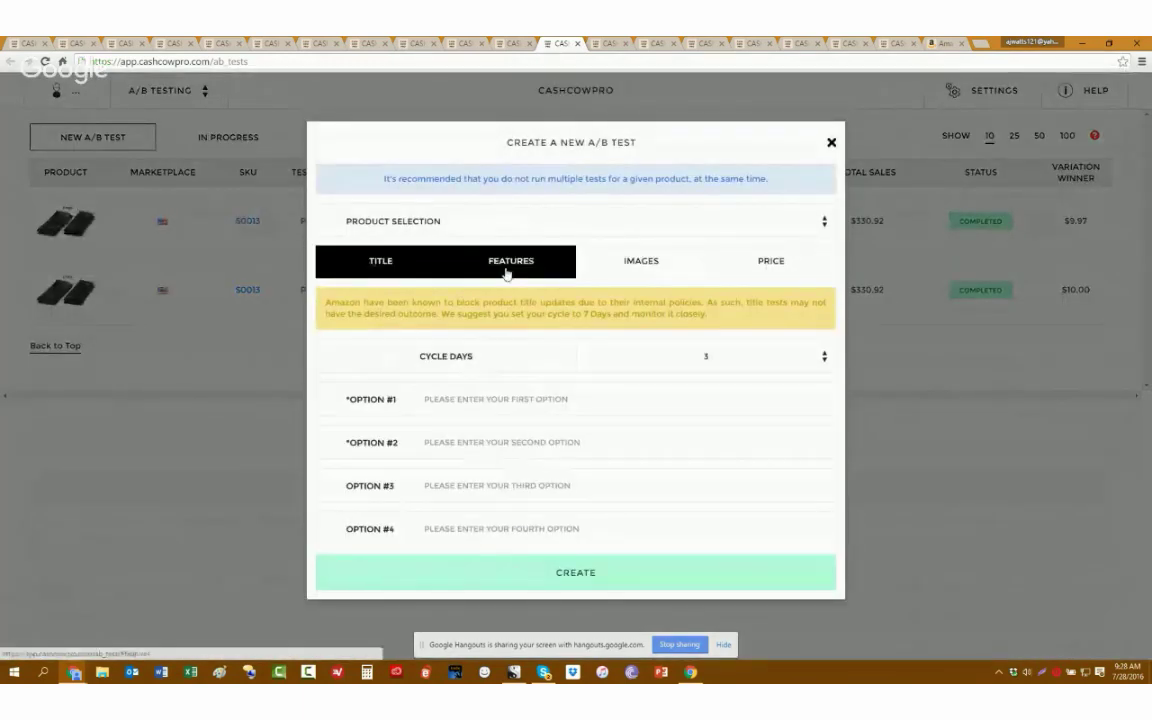
left_click(638, 266)
left_click(772, 267)
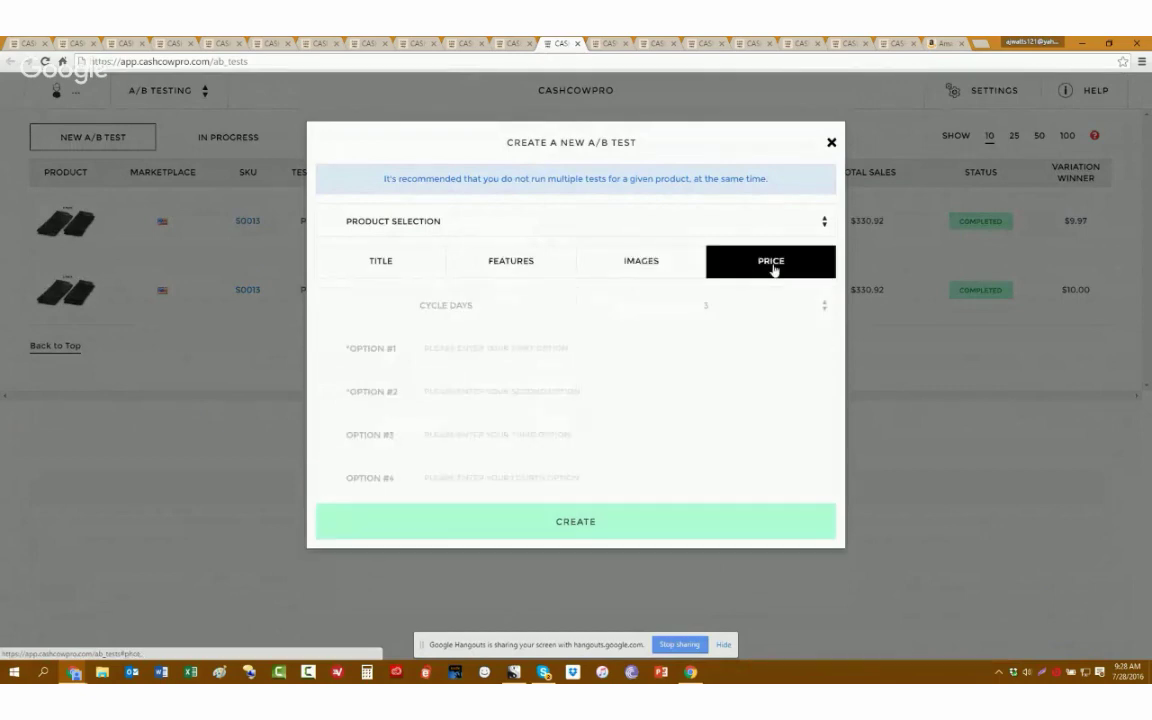
left_click(532, 226)
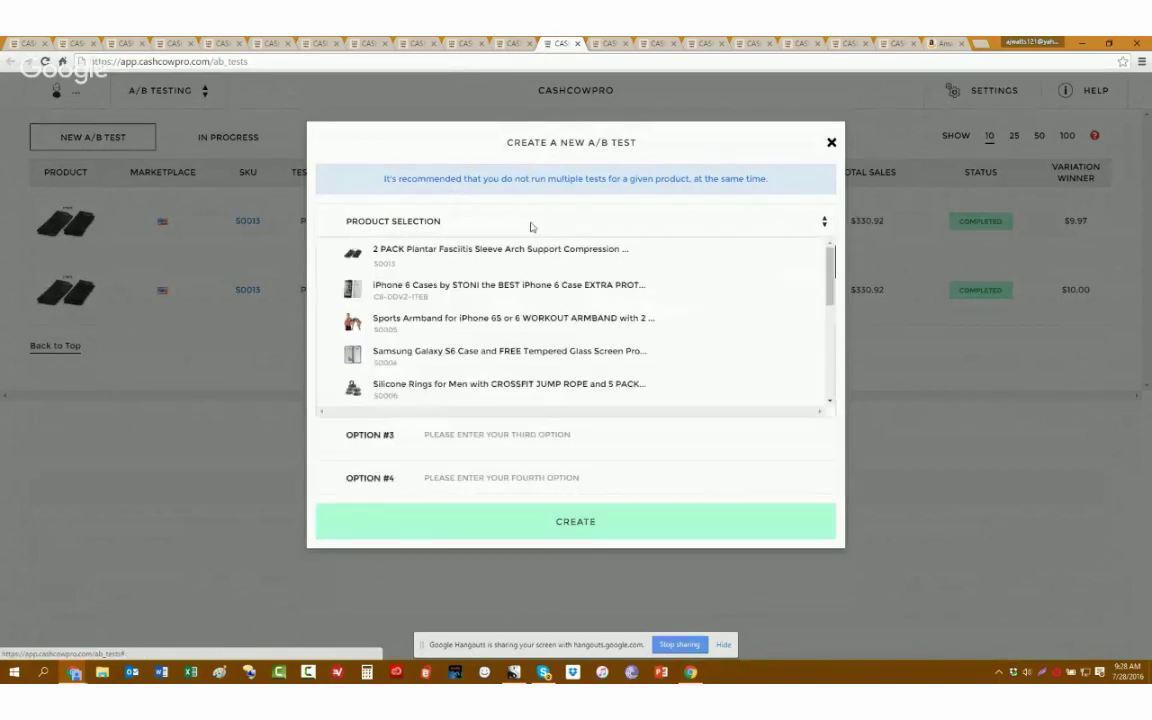
left_click(492, 254)
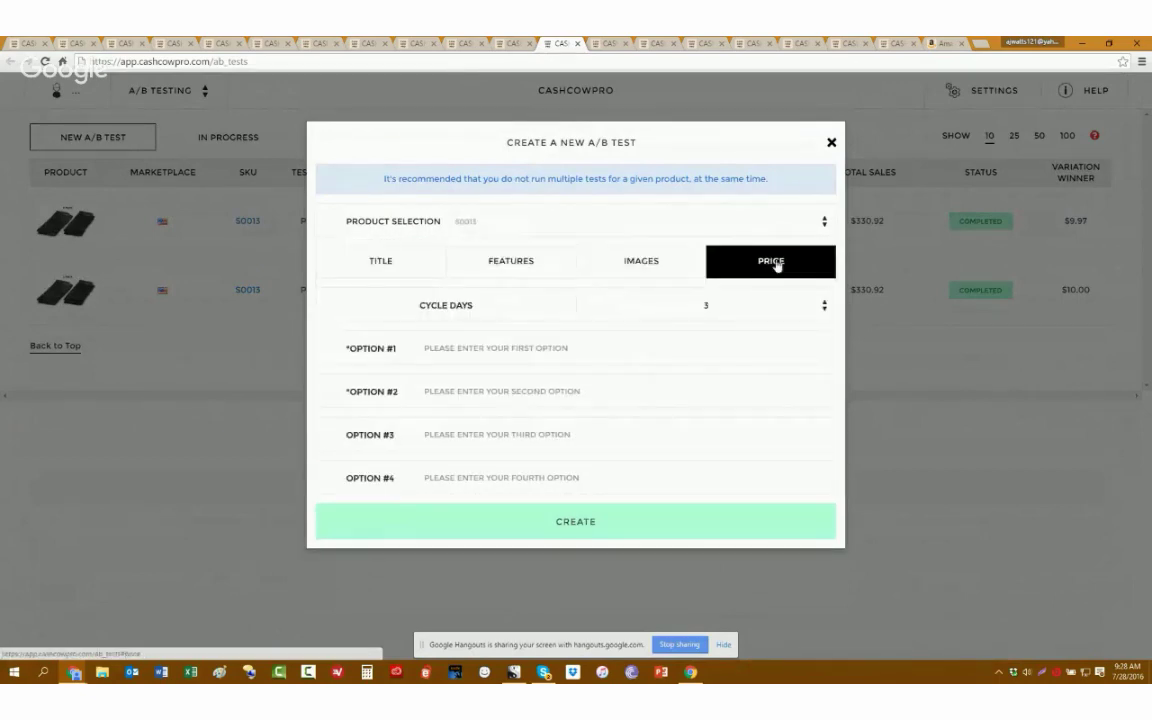
- Enter 10, 12, 14 and 16 as the four price options of the new A/B test
left_click(506, 341)
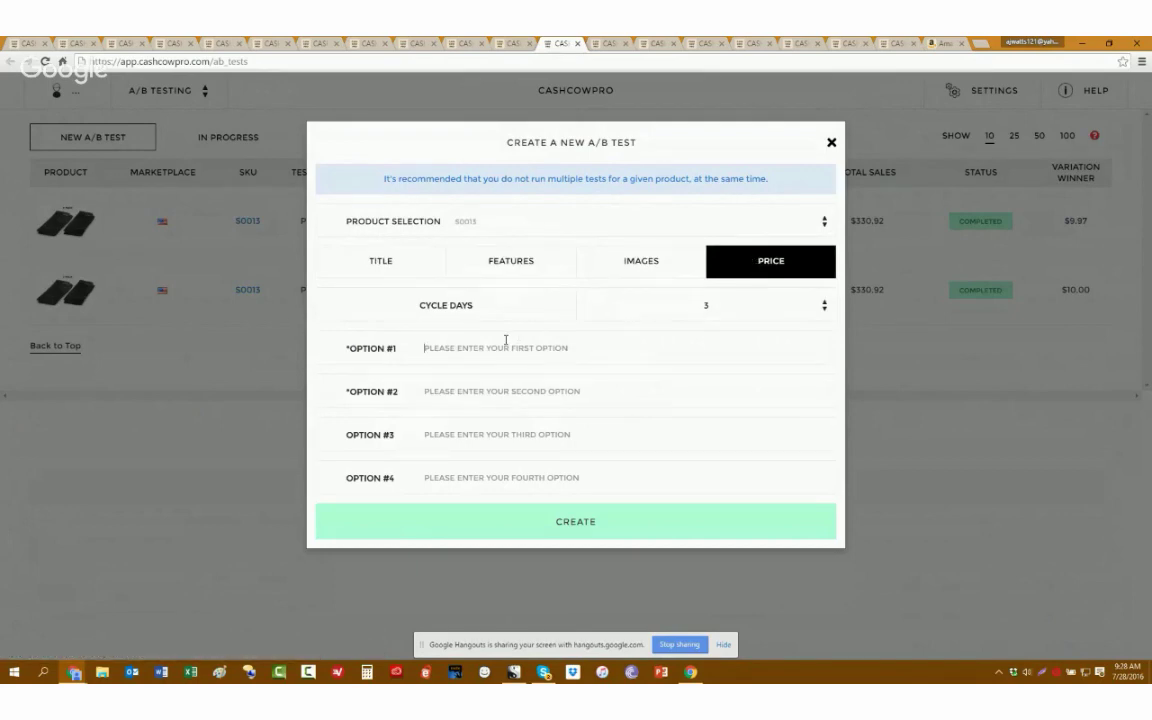
type("1010")
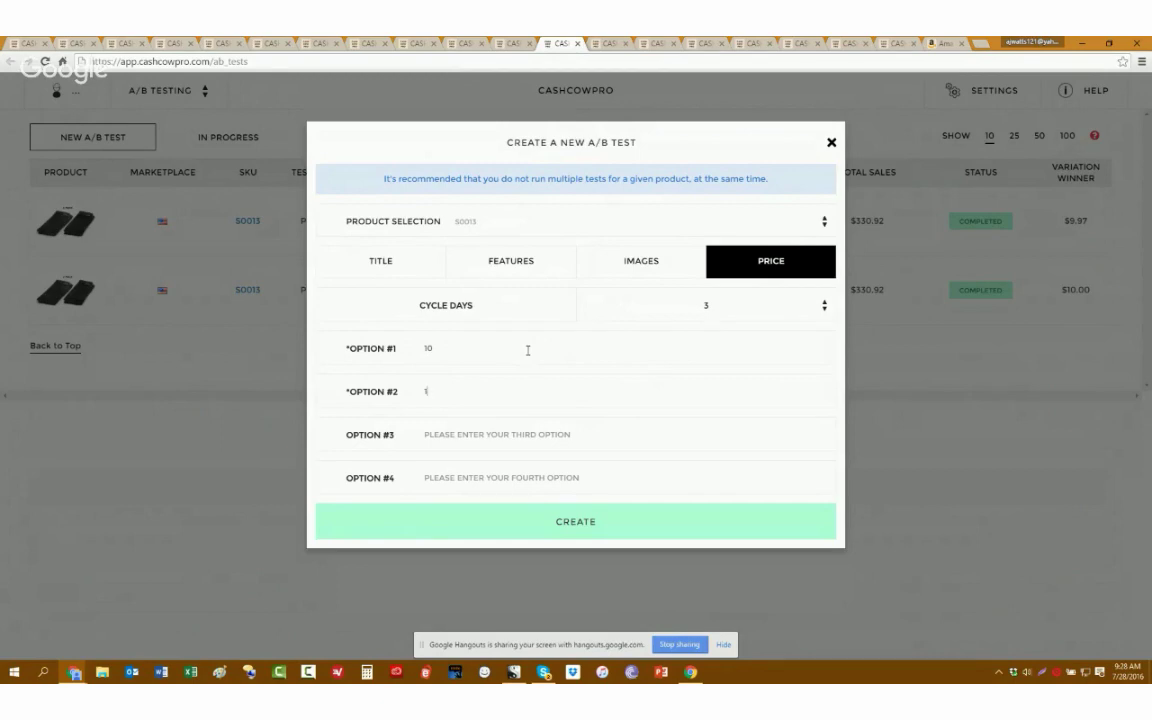
type("2")
key("Tab")
type("14")
key("Tab")
type("16")
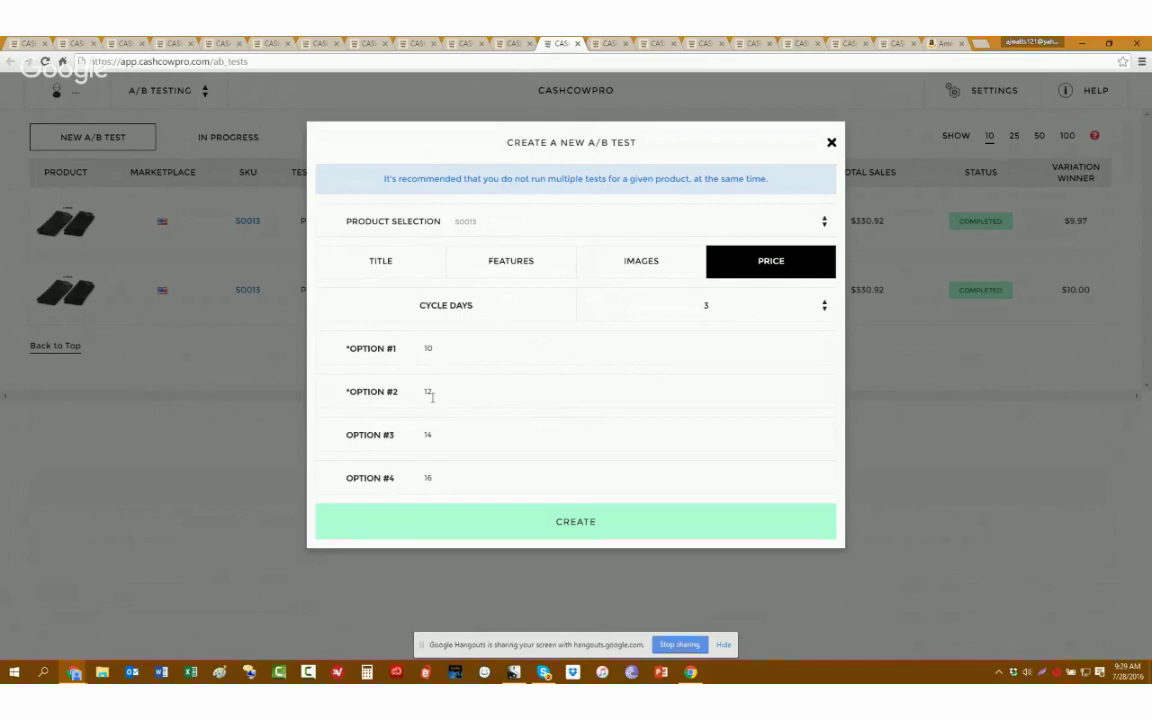
- Set the price test's cycle days to 7 and close the form without creating the test
left_click(751, 302)
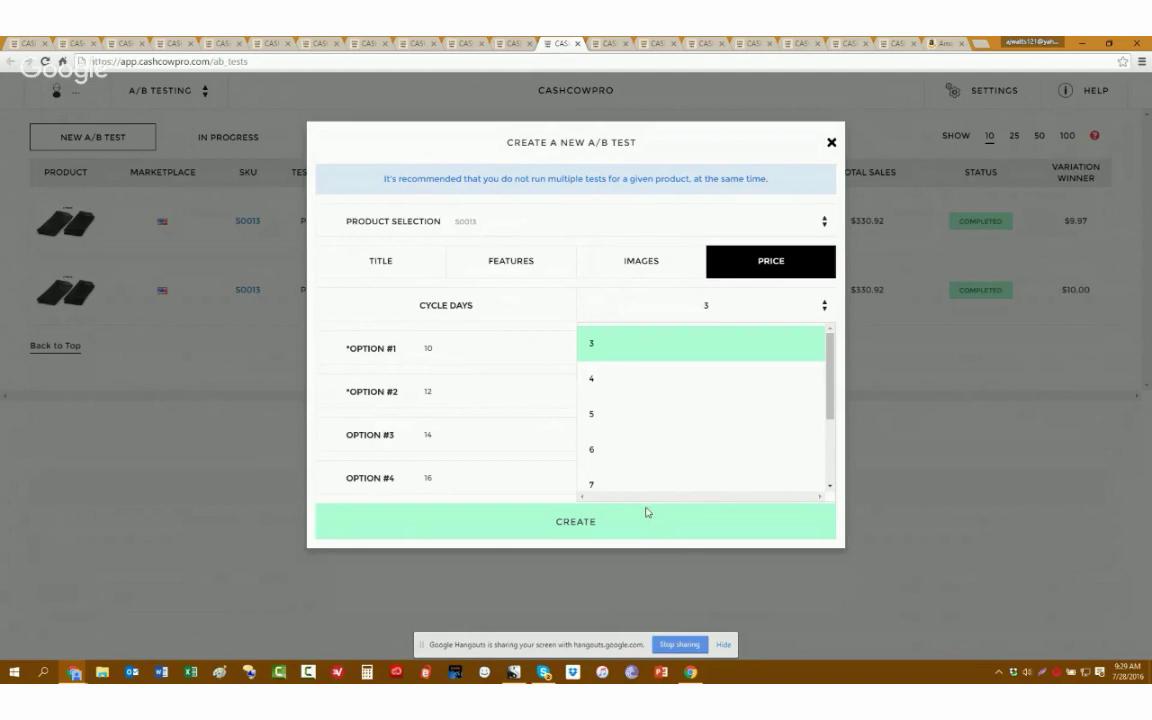
left_click(588, 485)
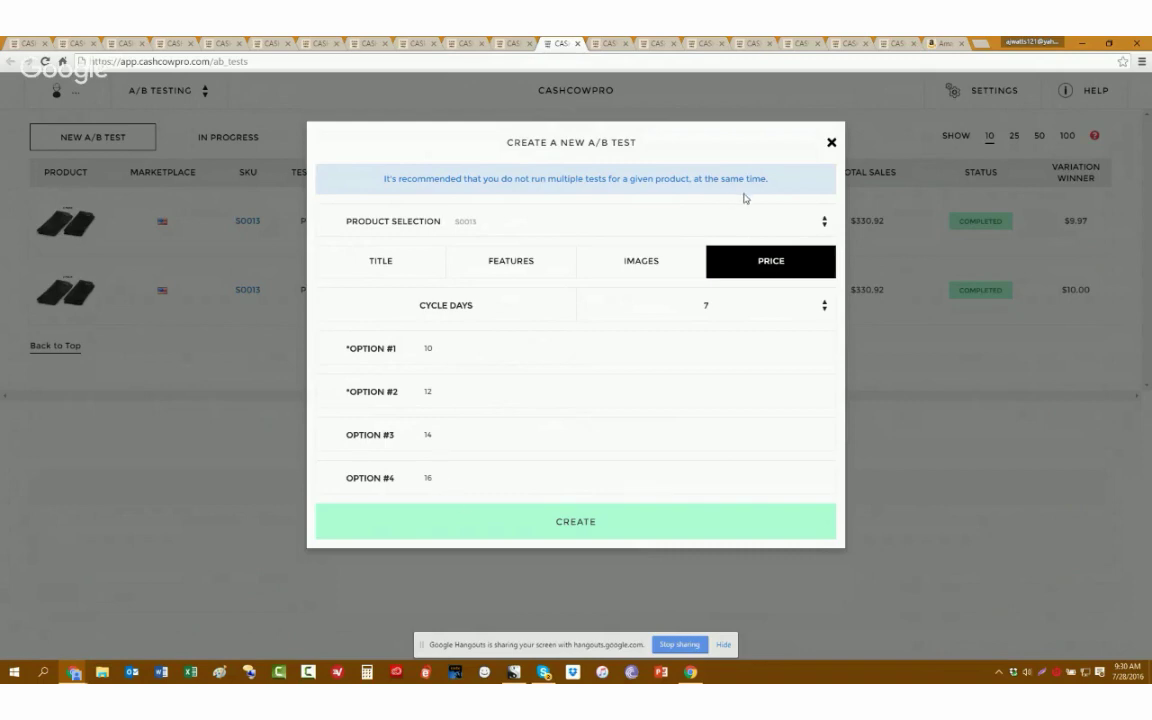
left_click(830, 146)
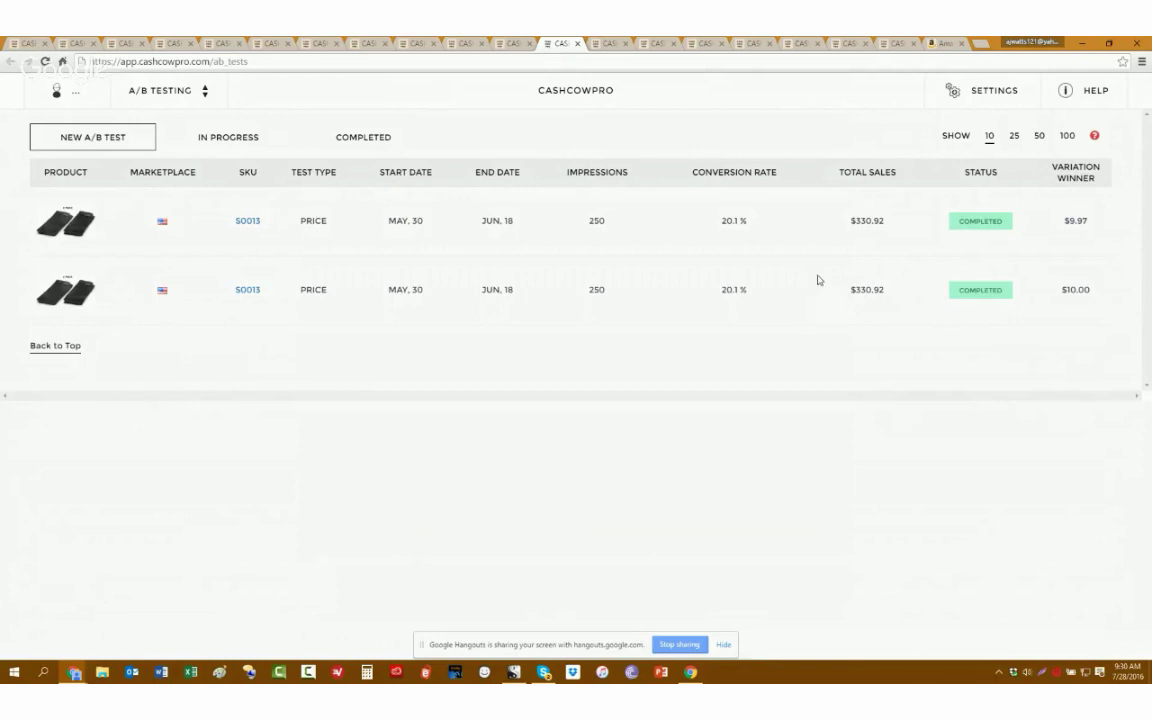
- Look at the price and image variants of the new A/B test form, then close it
left_click(100, 137)
left_click(720, 260)
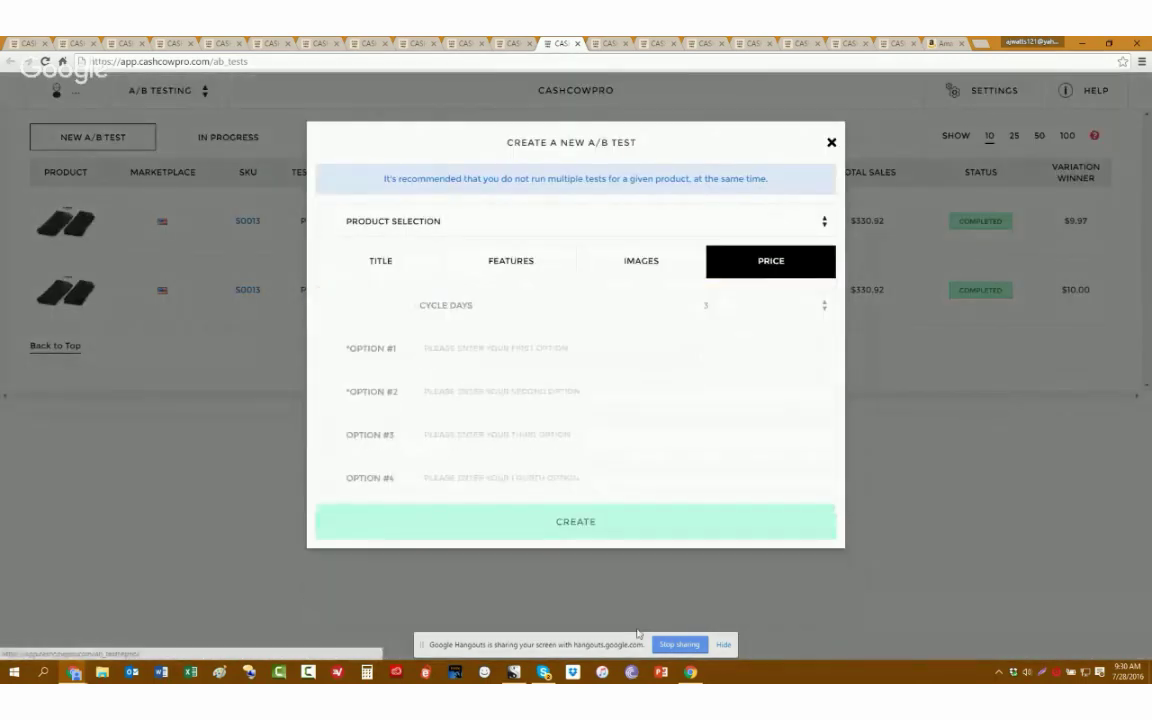
left_click(622, 266)
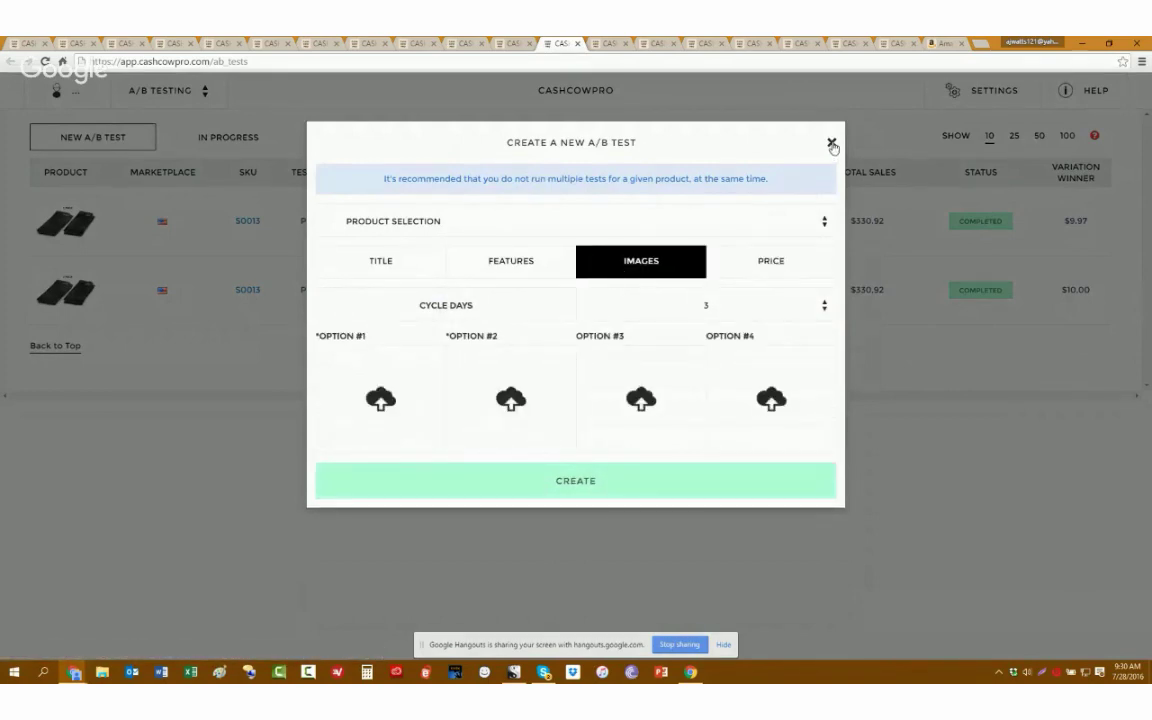
left_click(831, 144)
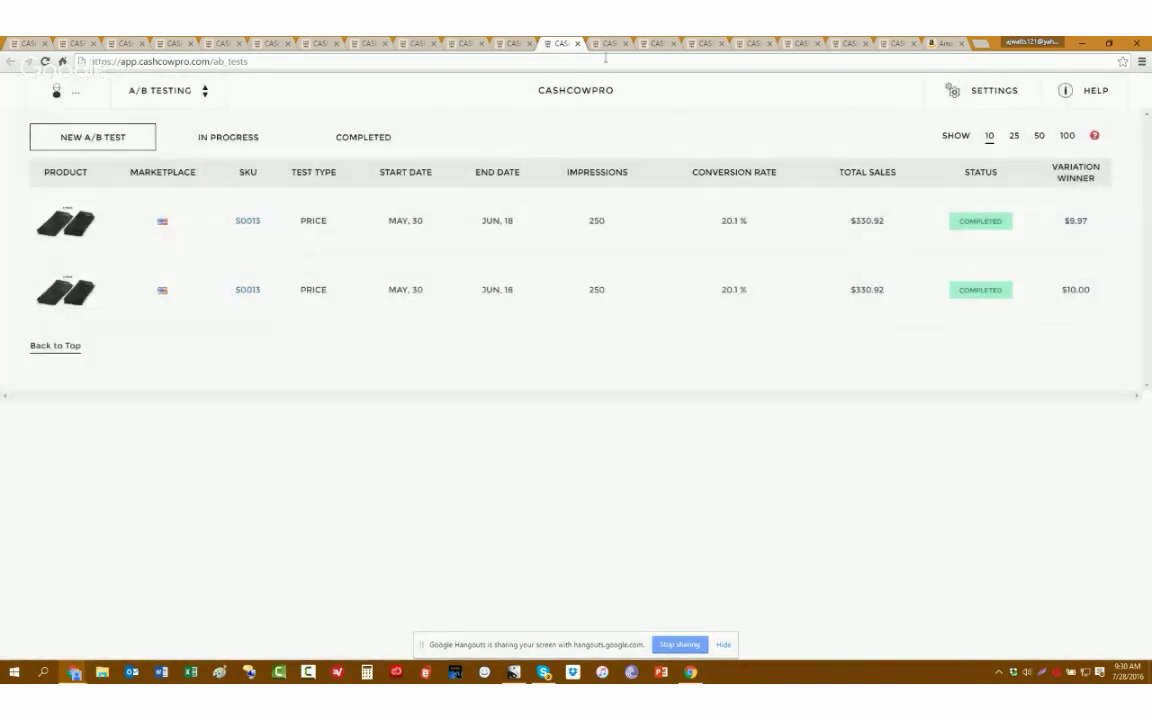
- Review the email sequences listed for each product and purchase type on the Messaging page
left_click(612, 42)
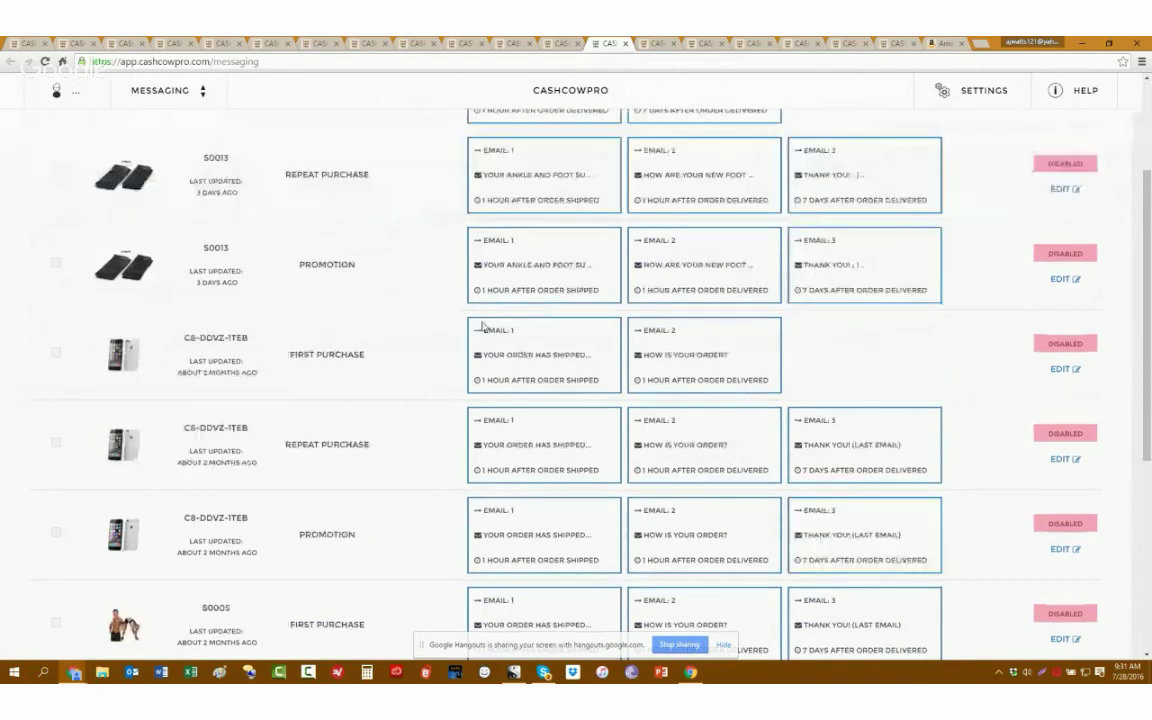
scroll(483, 327, "down", 2)
scroll(545, 326, "down", 1)
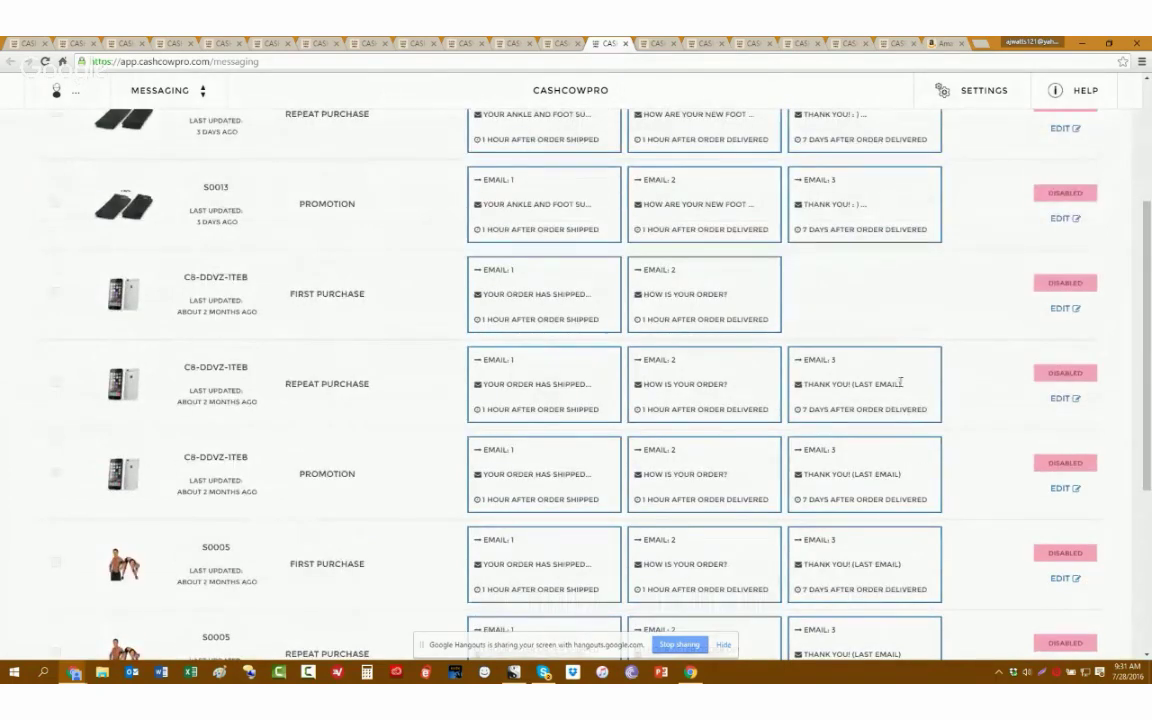
scroll(880, 355, "down", 1)
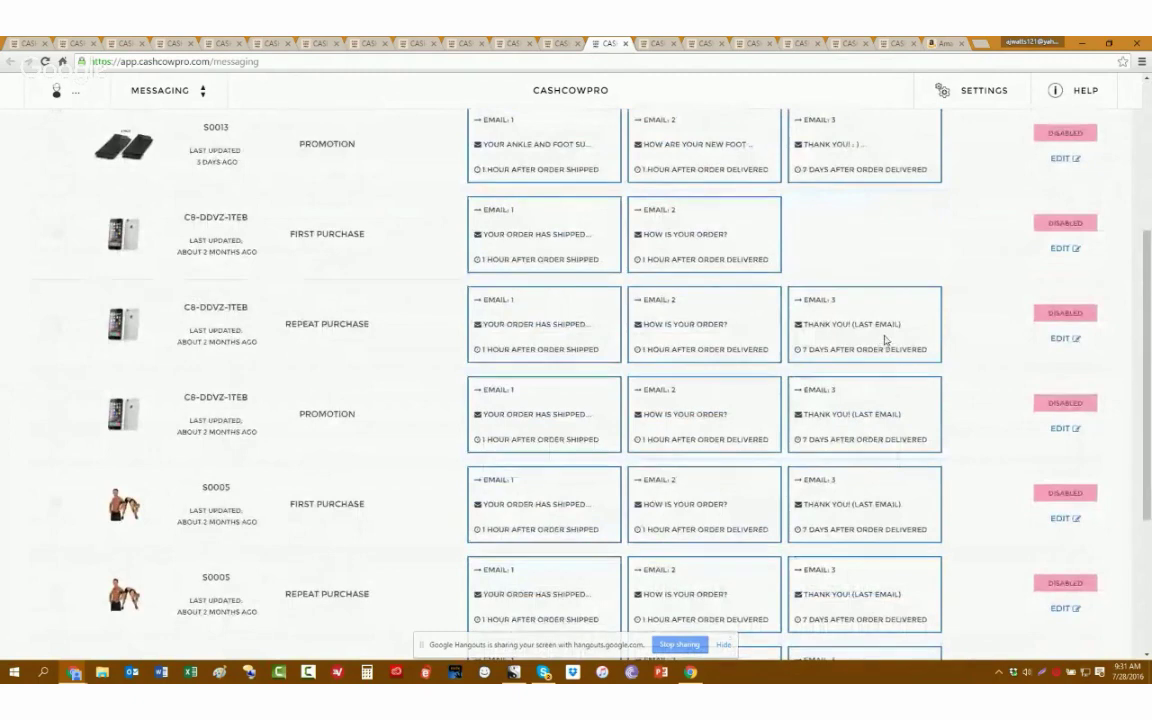
scroll(882, 345, "up", 4)
scroll(957, 284, "down", 3)
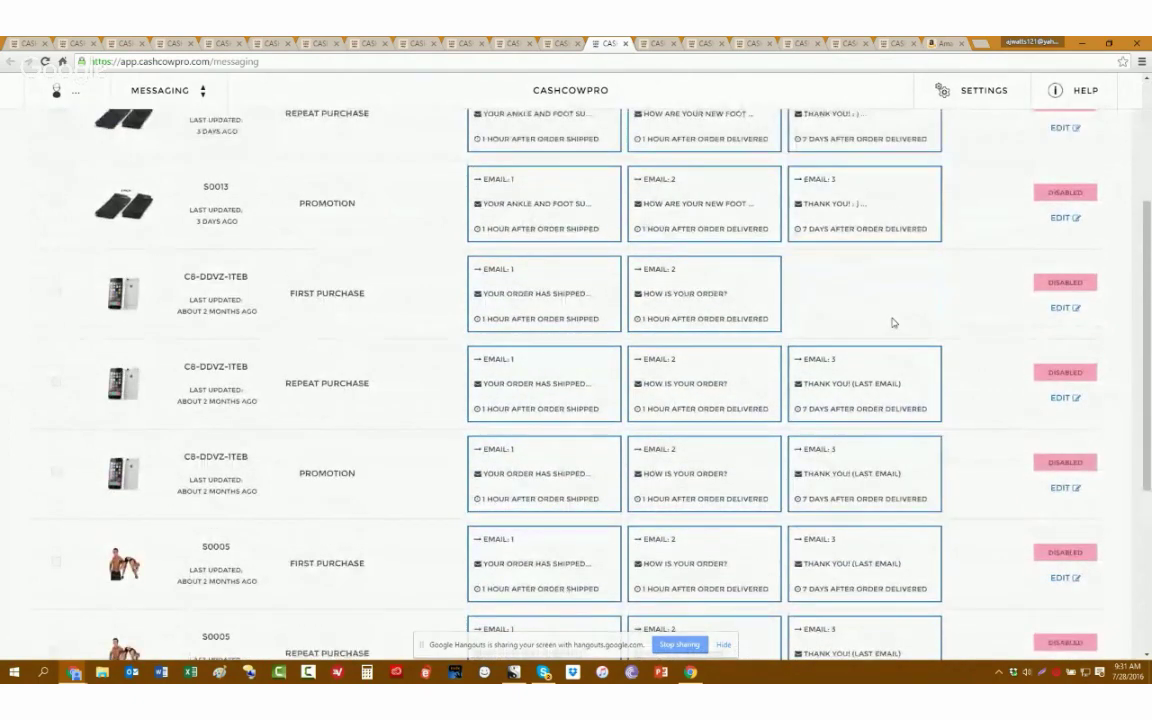
scroll(893, 322, "up", 4)
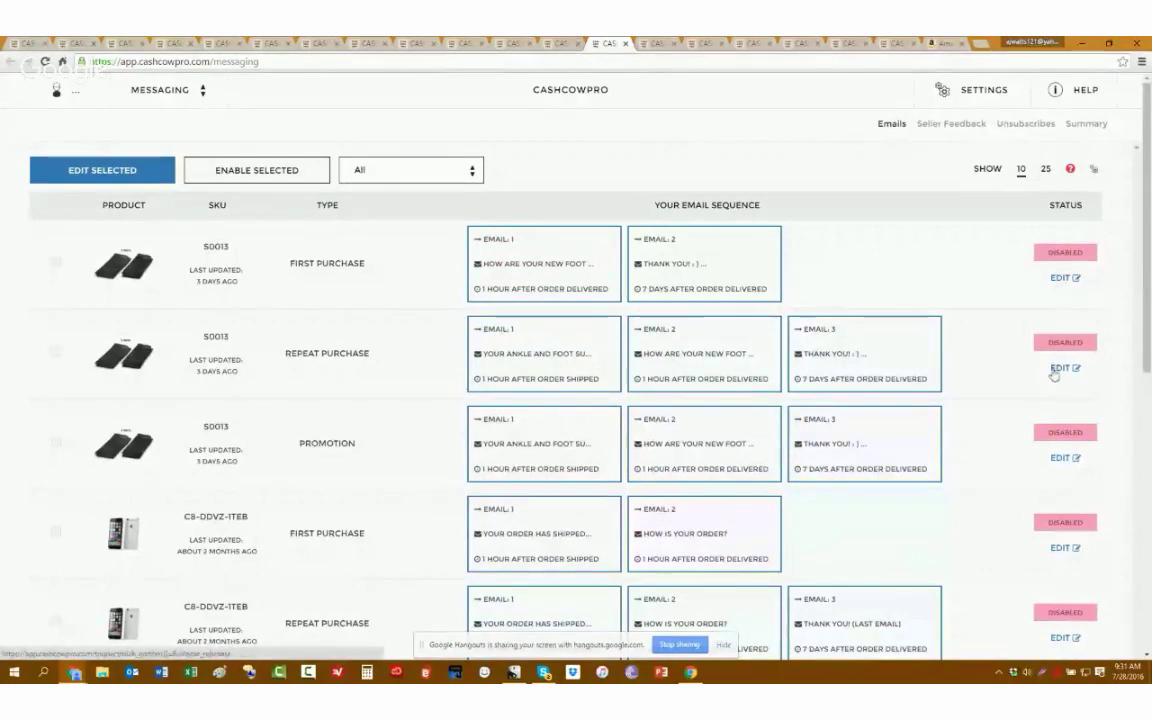
- Open the First Purchase email sequence of S0013 for editing and inspect the send time unit and order event choices
left_click(1058, 277)
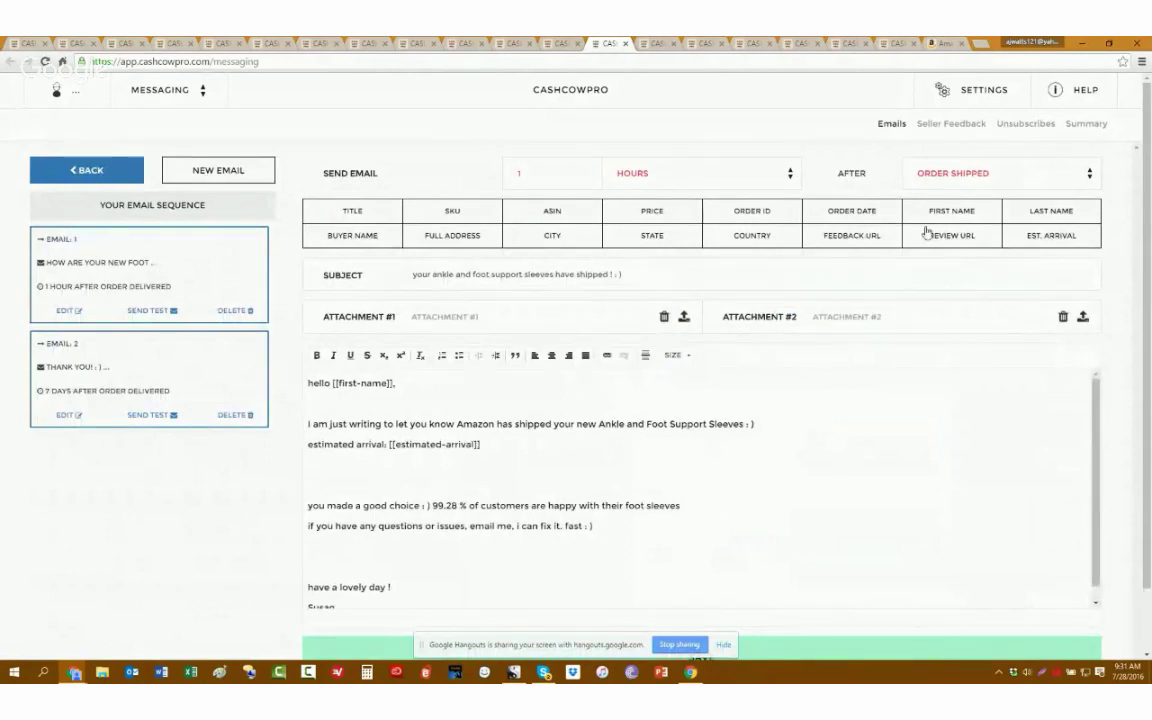
left_click(650, 184)
left_click(668, 180)
left_click(956, 178)
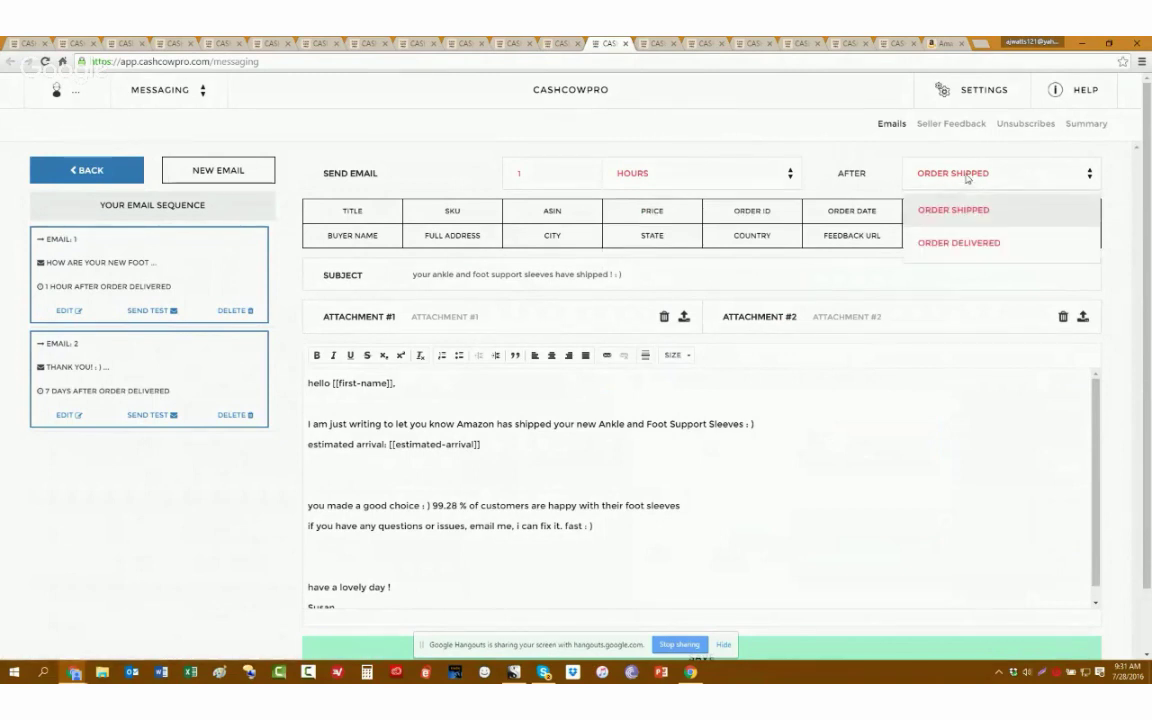
left_click(967, 178)
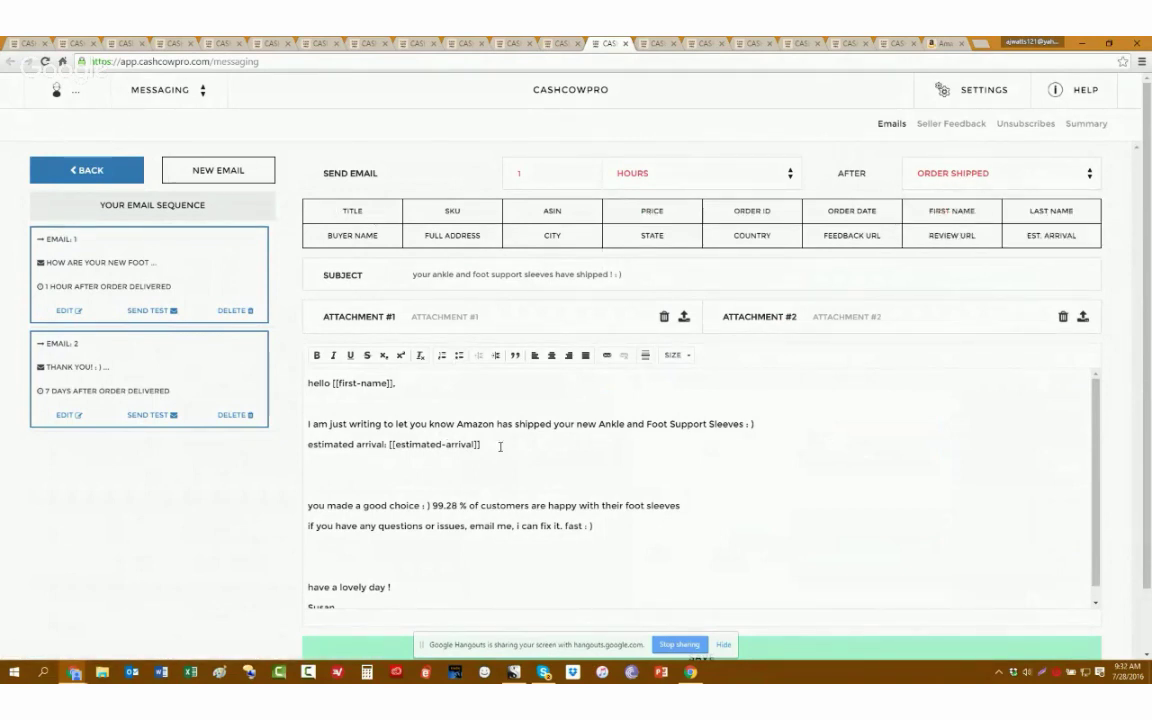
- Insert the order ID placeholder below the estimated arrival line in the email body
left_click_drag(487, 444, 411, 444)
key("Down")
key("Down")
left_click(740, 216)
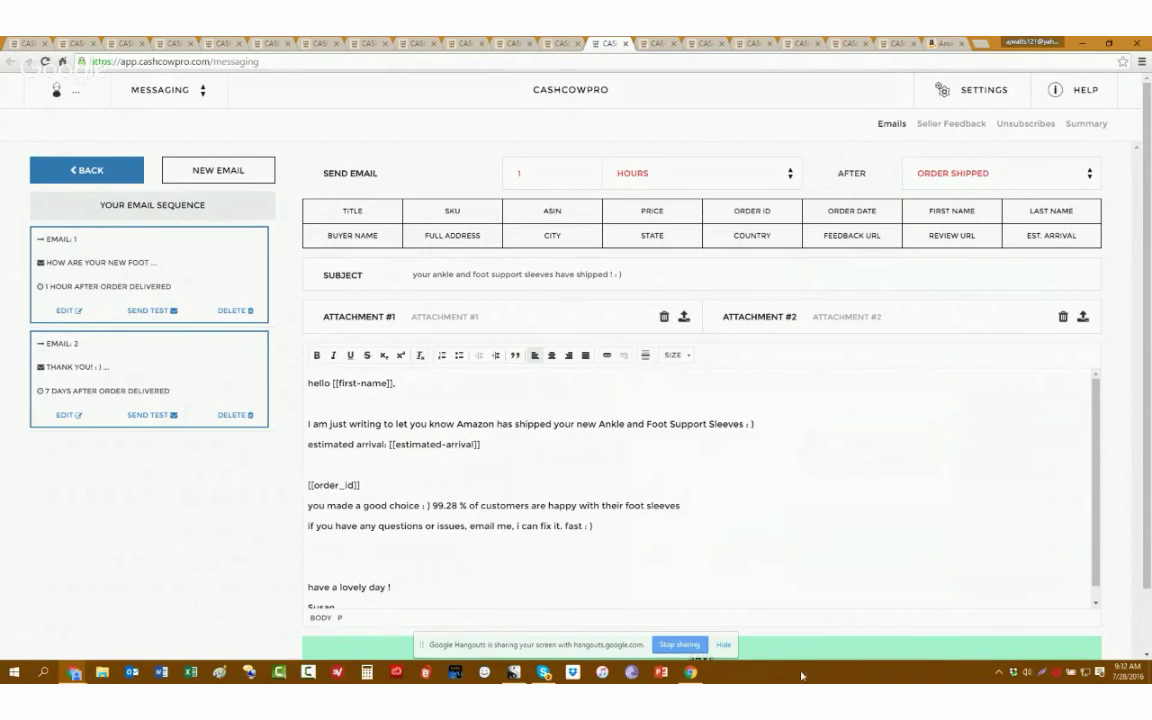
scroll(908, 536, "down", 1)
scroll(908, 536, "down", 1)
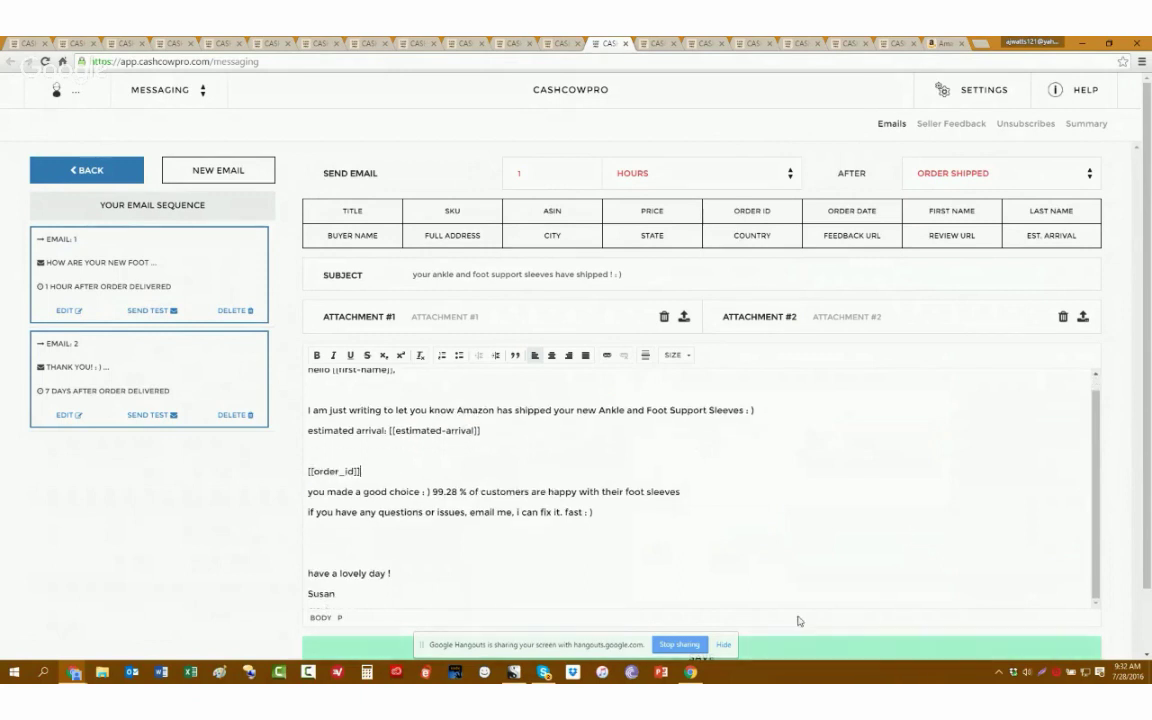
scroll(751, 483, "up", 1)
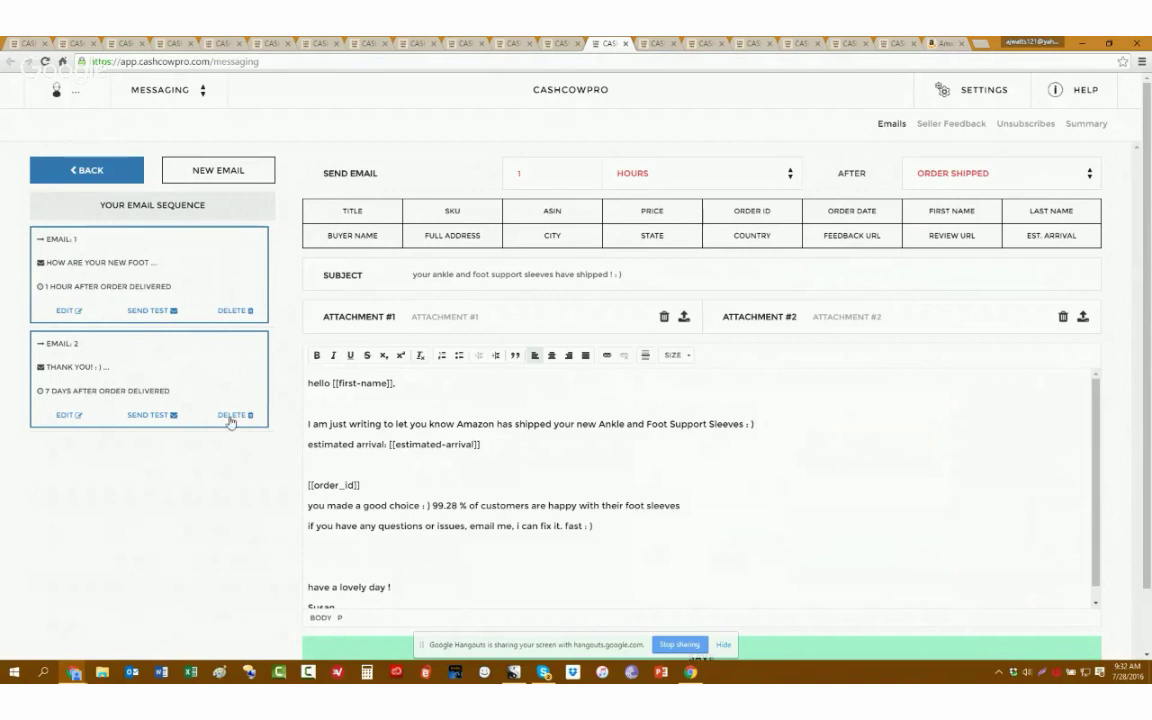
- Add a new email with subject "test" and body "test" to the sequence and save it
left_click(213, 171)
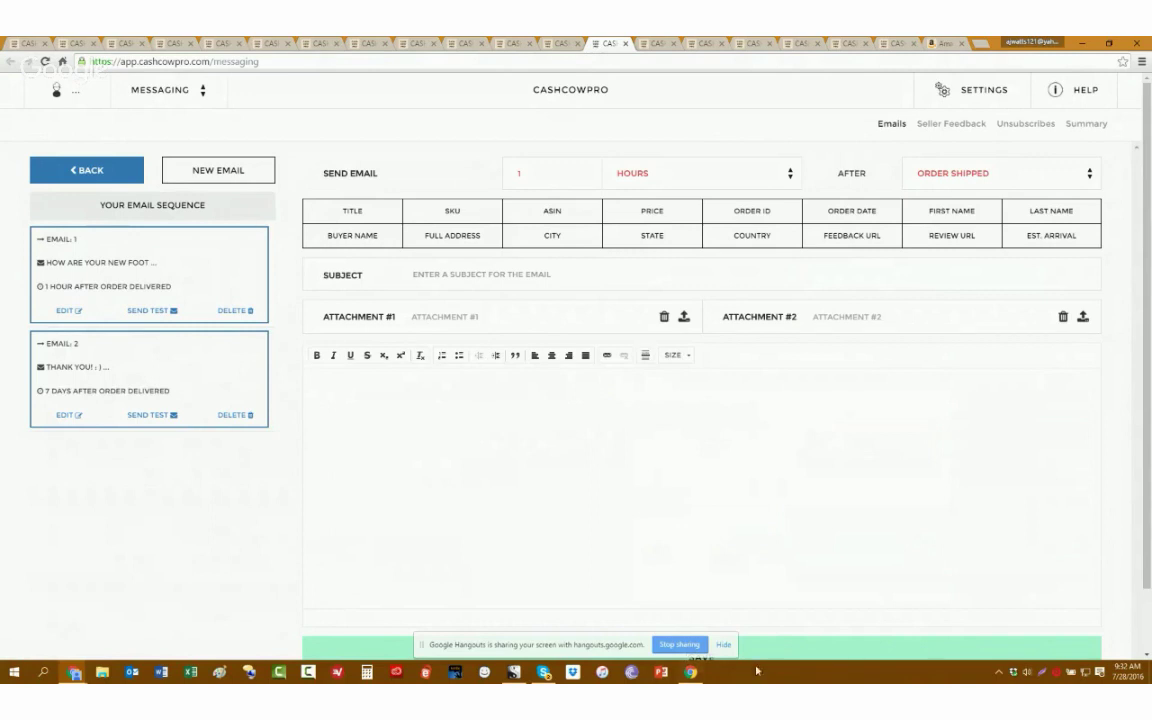
left_click(598, 496)
type("test")
left_click(444, 280)
type("test")
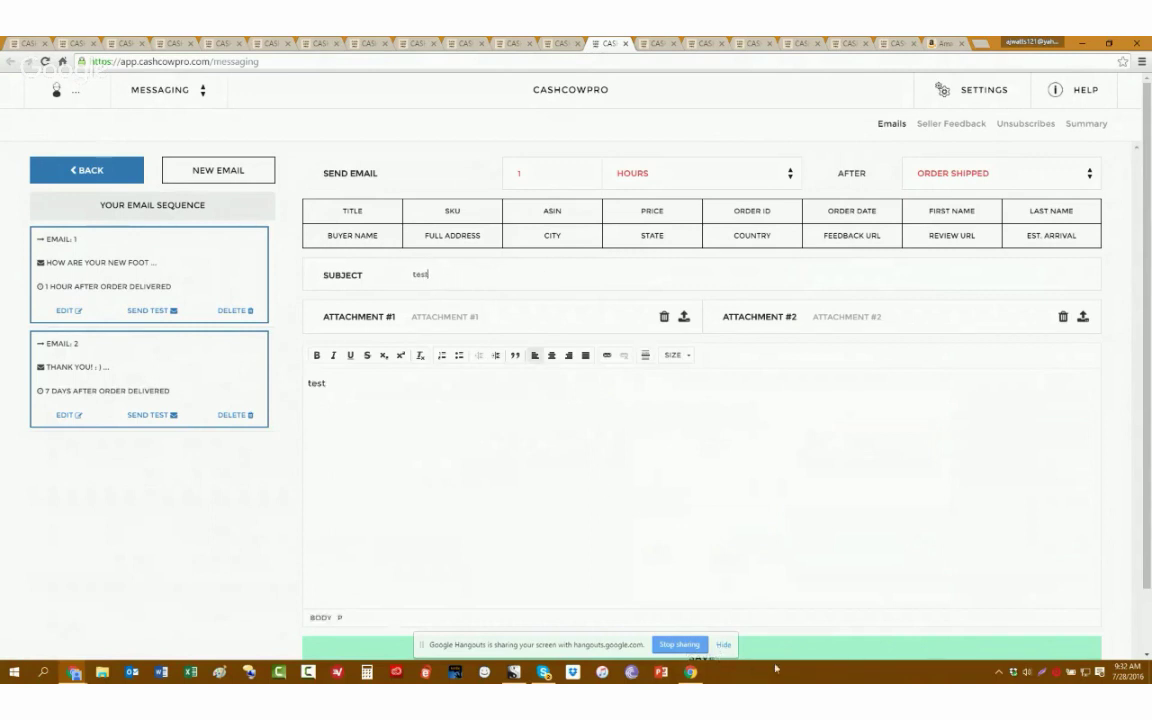
left_click(784, 651)
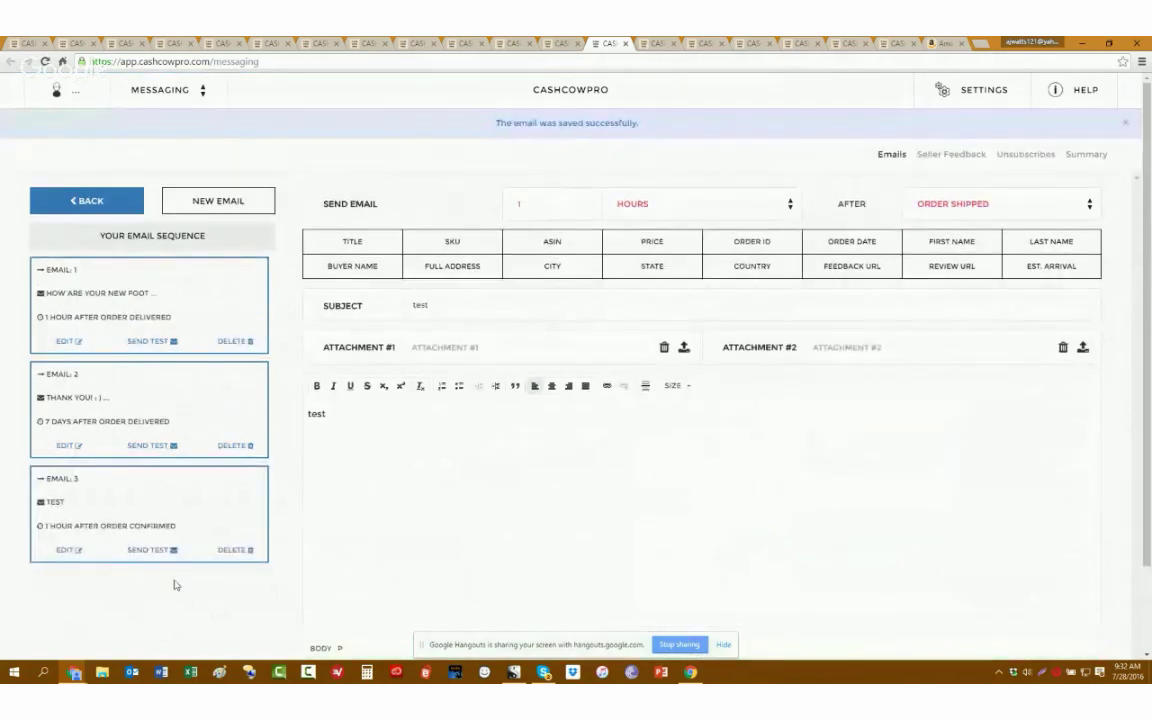
- Delete the third email "test" from the sequence, send a test of the first email, and dismiss the notice
left_click(234, 551)
left_click(623, 130)
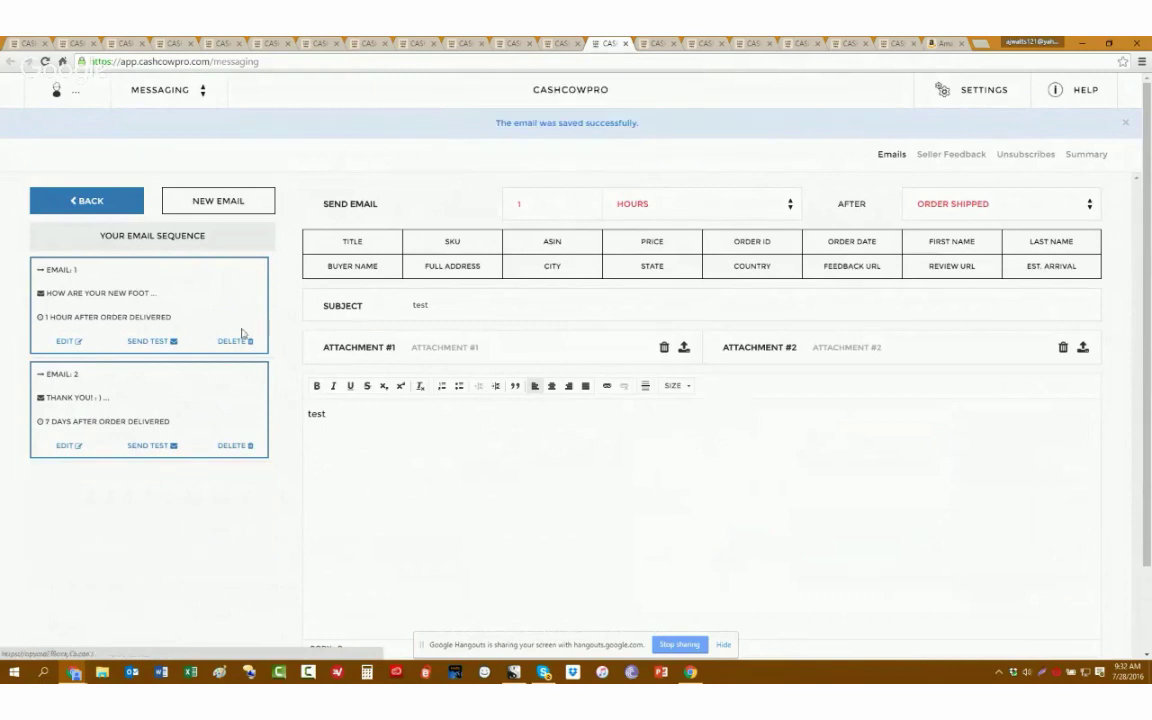
left_click(142, 343)
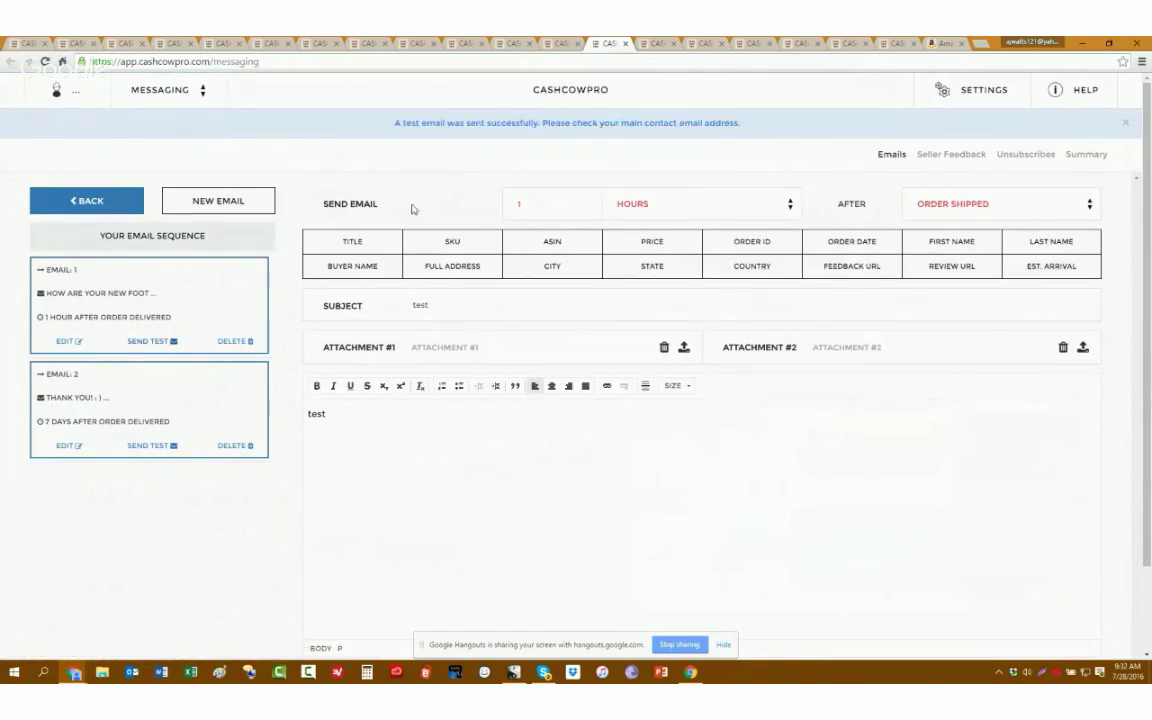
left_click(1125, 126)
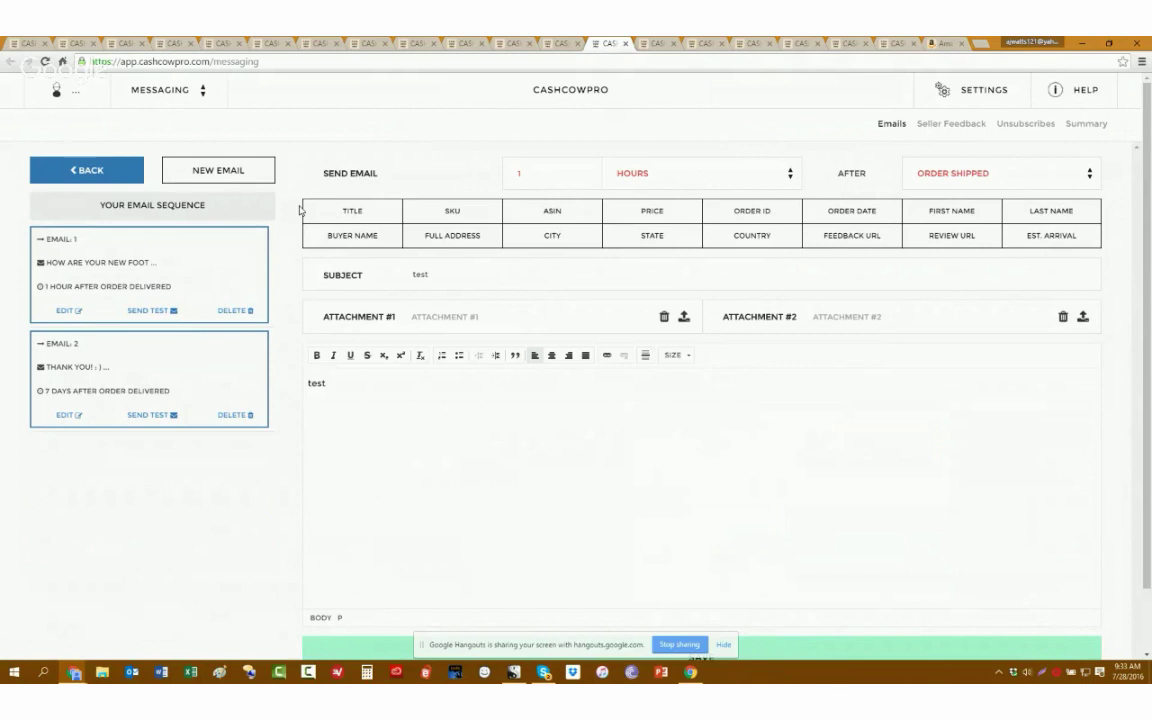
- Return to the sequence list and review the First Purchase, Repeat Purchase and Promotion types of S0013
key("alt+Left")
double_click(302, 263)
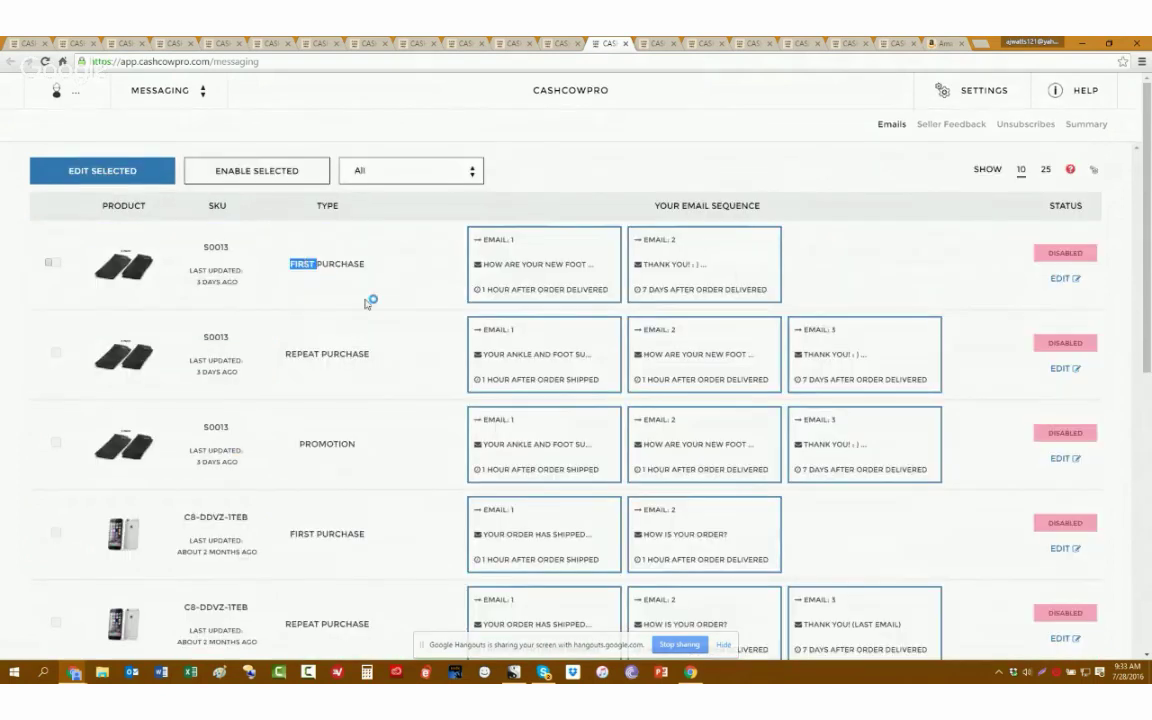
left_click(333, 262)
left_click_drag(291, 354, 376, 355)
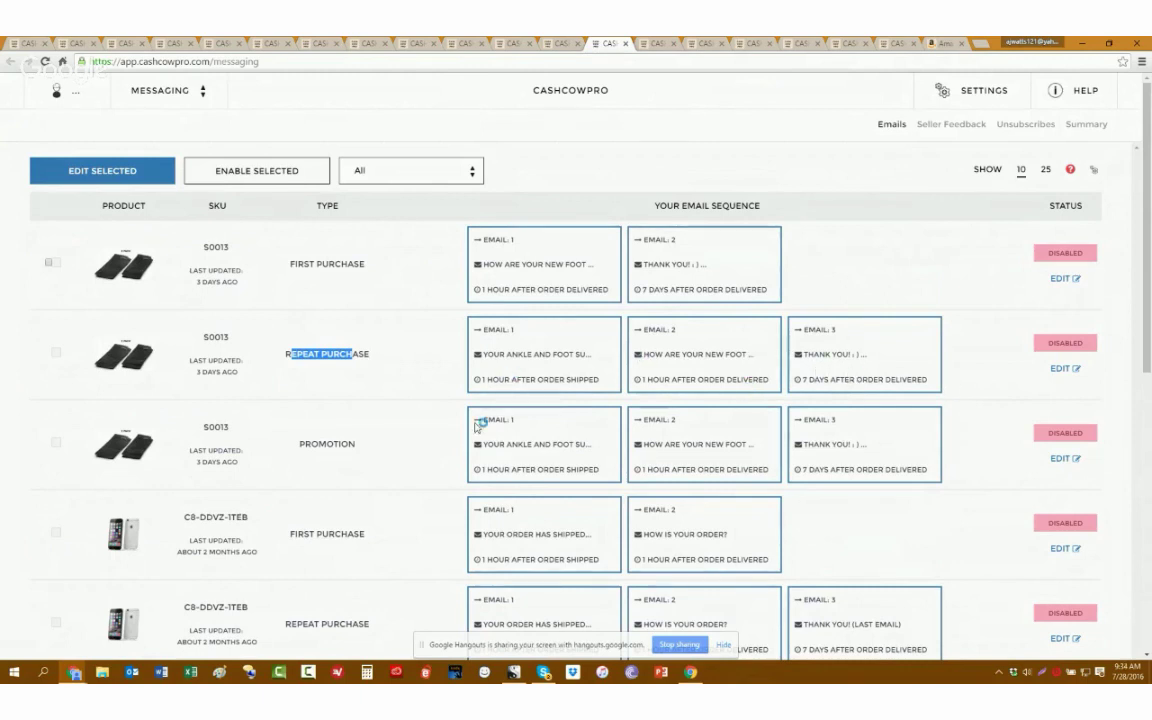
double_click(342, 443)
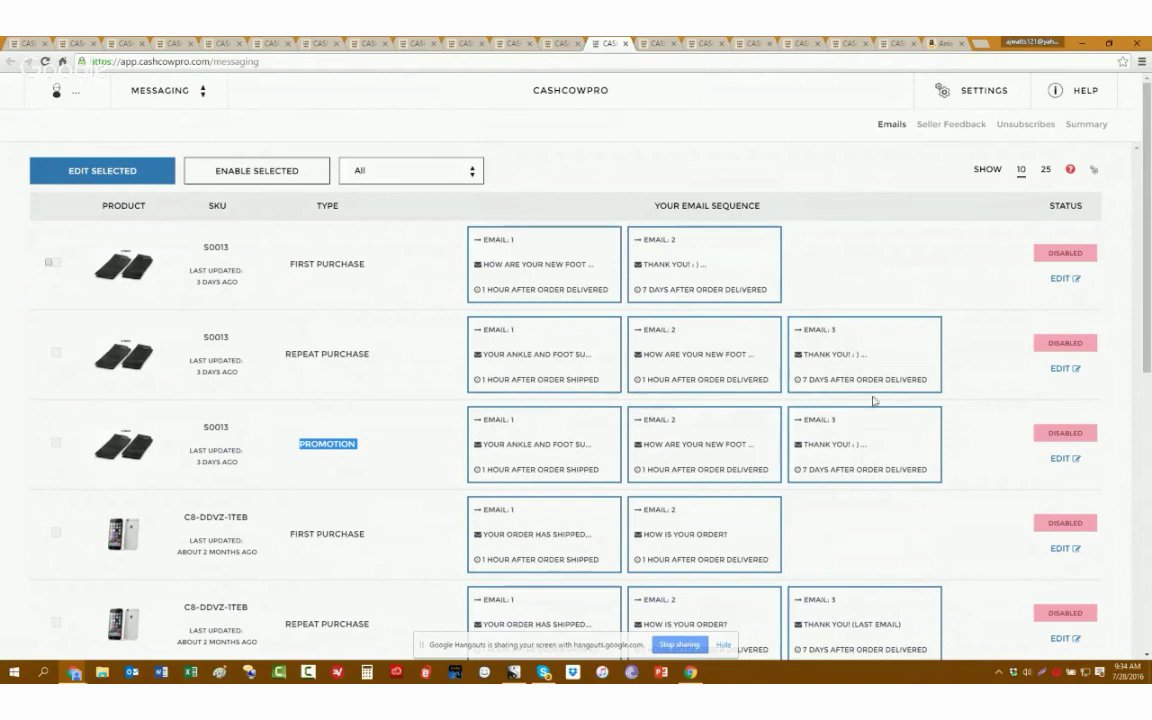
- Enable the First Purchase, Repeat Purchase and Promotion email sequences of S0013, and disable all three again
left_click(1066, 251)
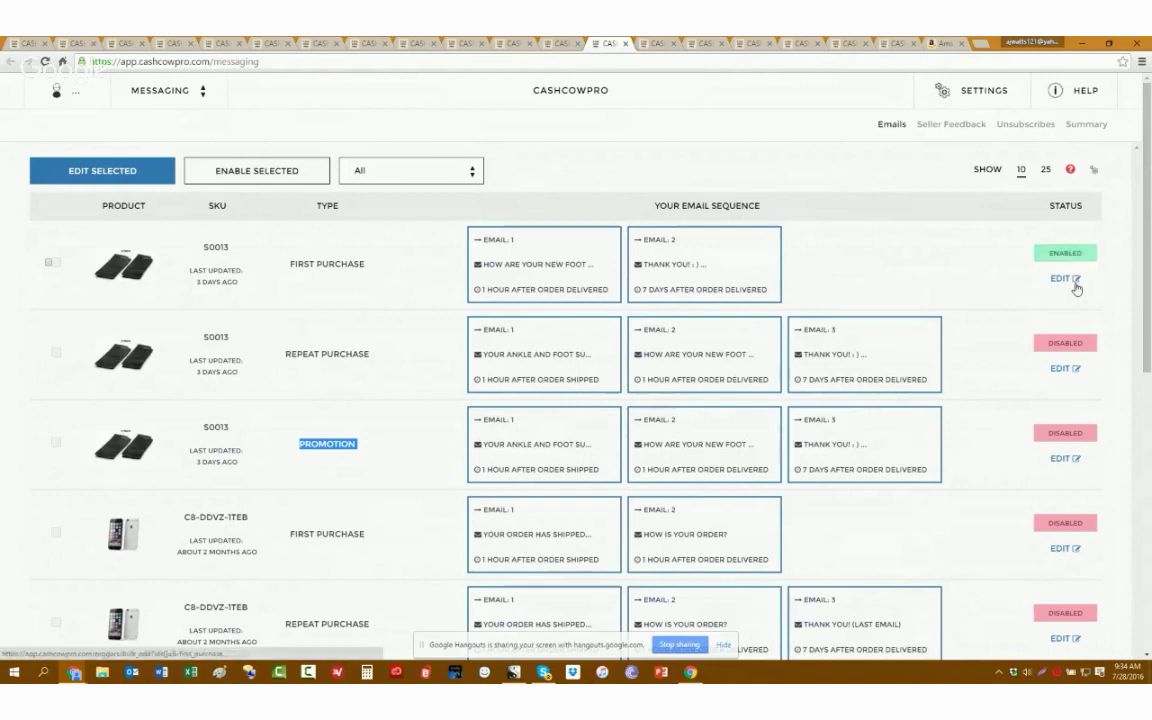
left_click(1063, 343)
left_click(1062, 434)
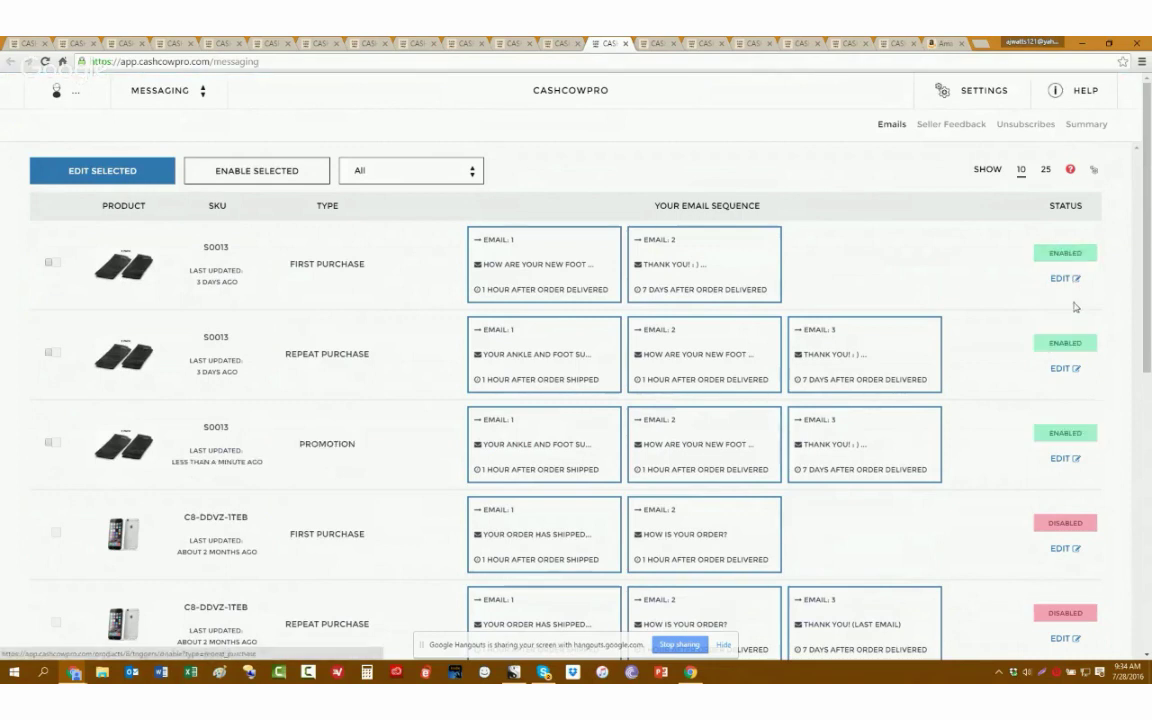
left_click(1066, 253)
left_click(1064, 343)
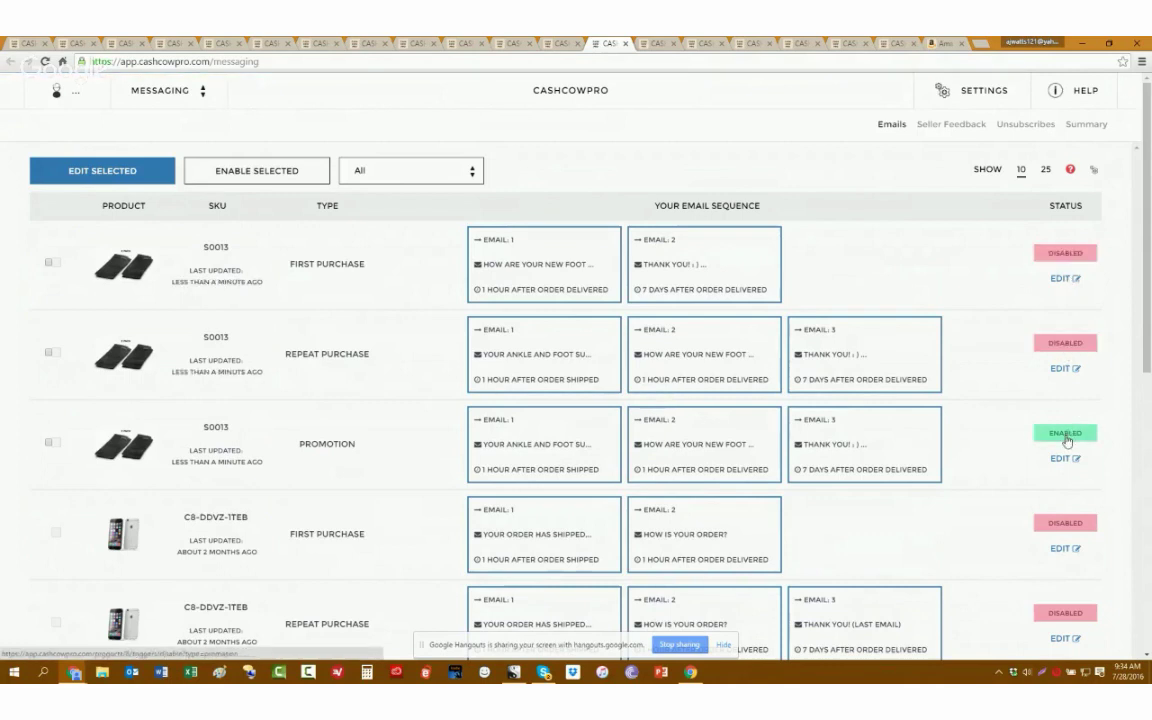
left_click(1064, 433)
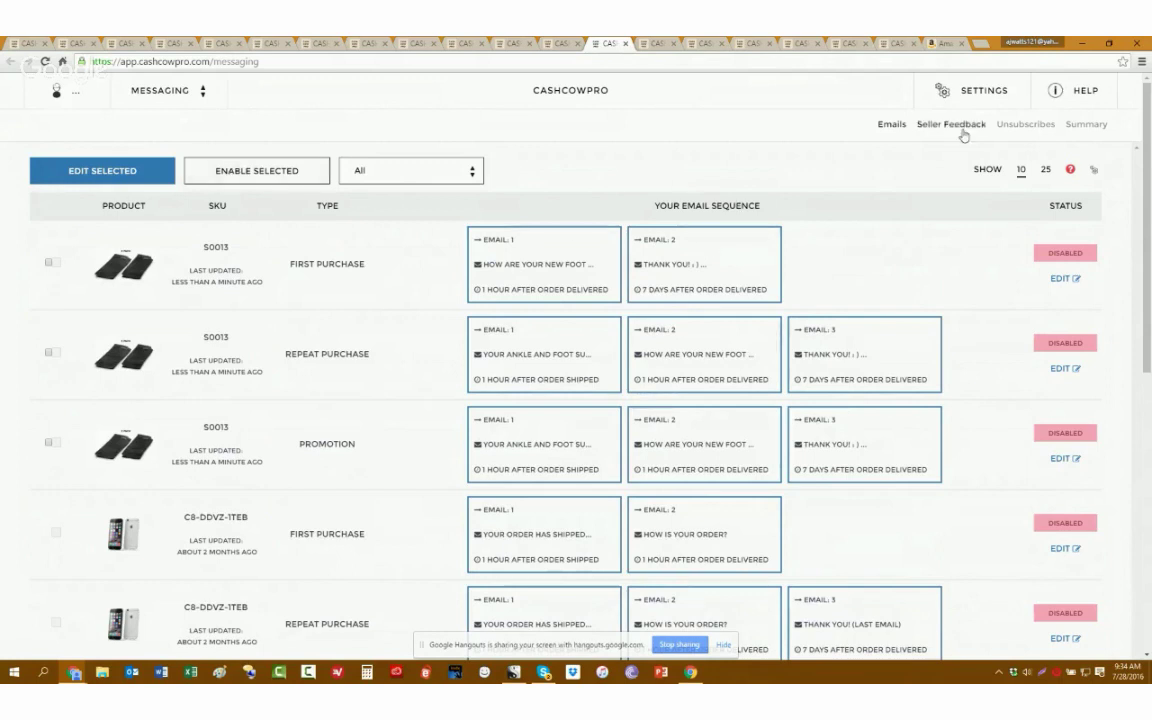
- Open the Seller Feedback page and inspect the email template and trigger for negative seller feedback
left_click(652, 43)
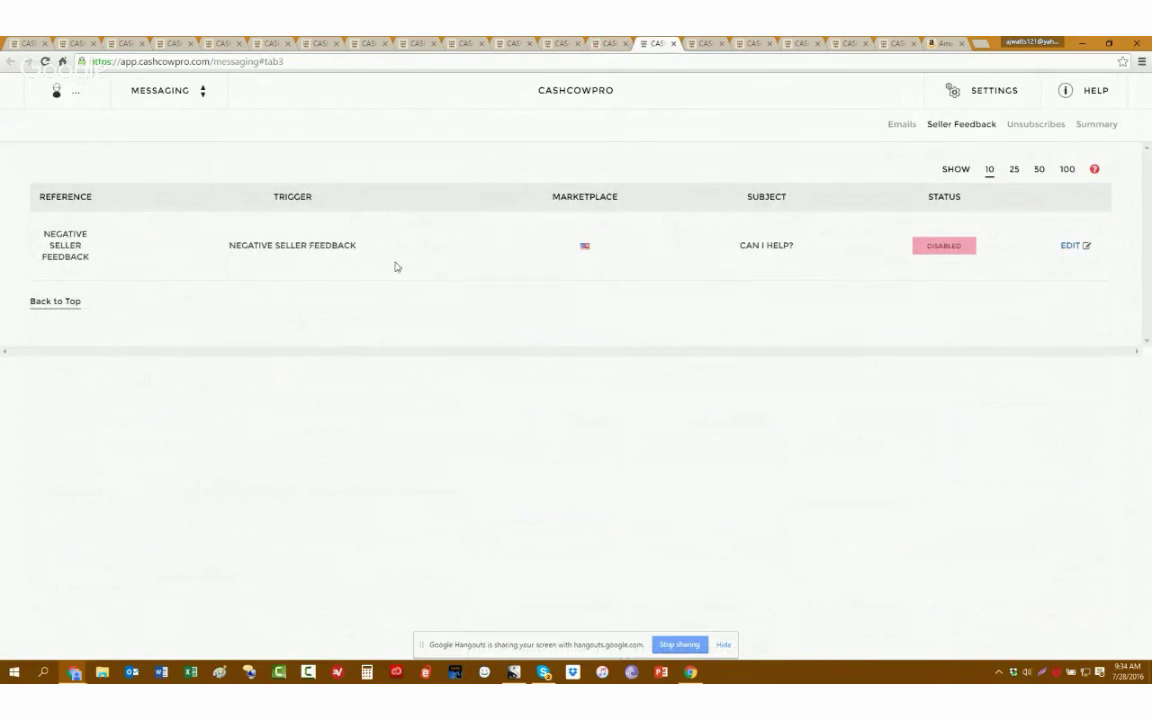
left_click(1068, 246)
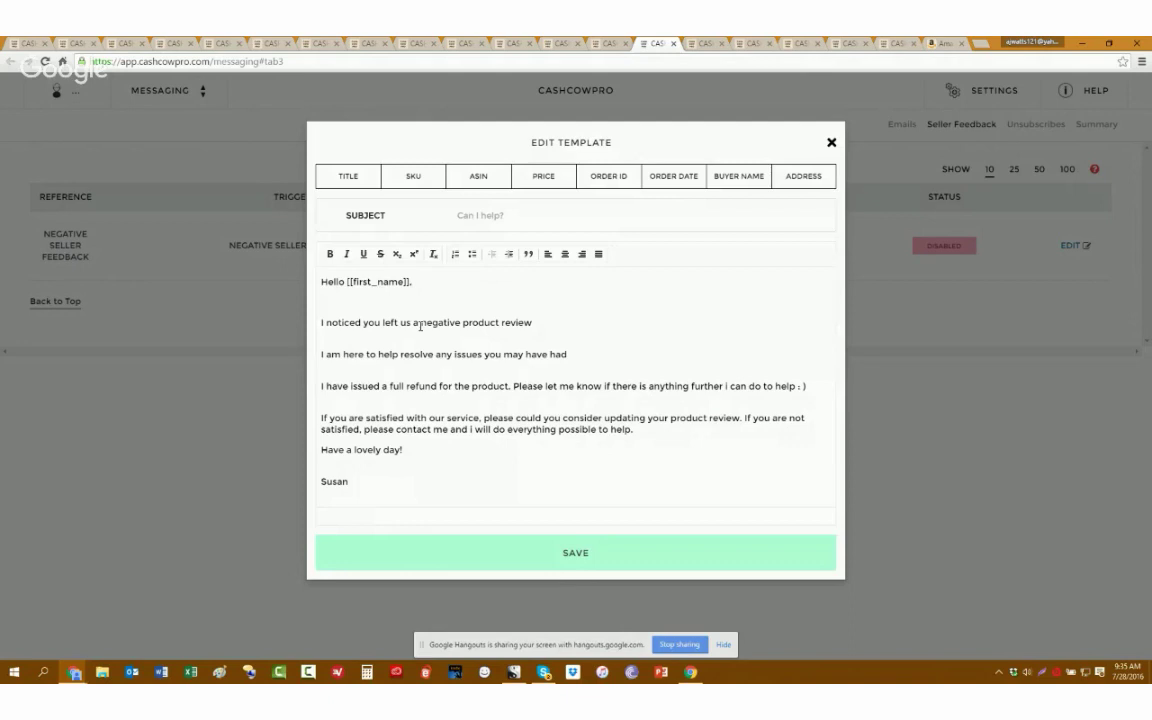
left_click(831, 144)
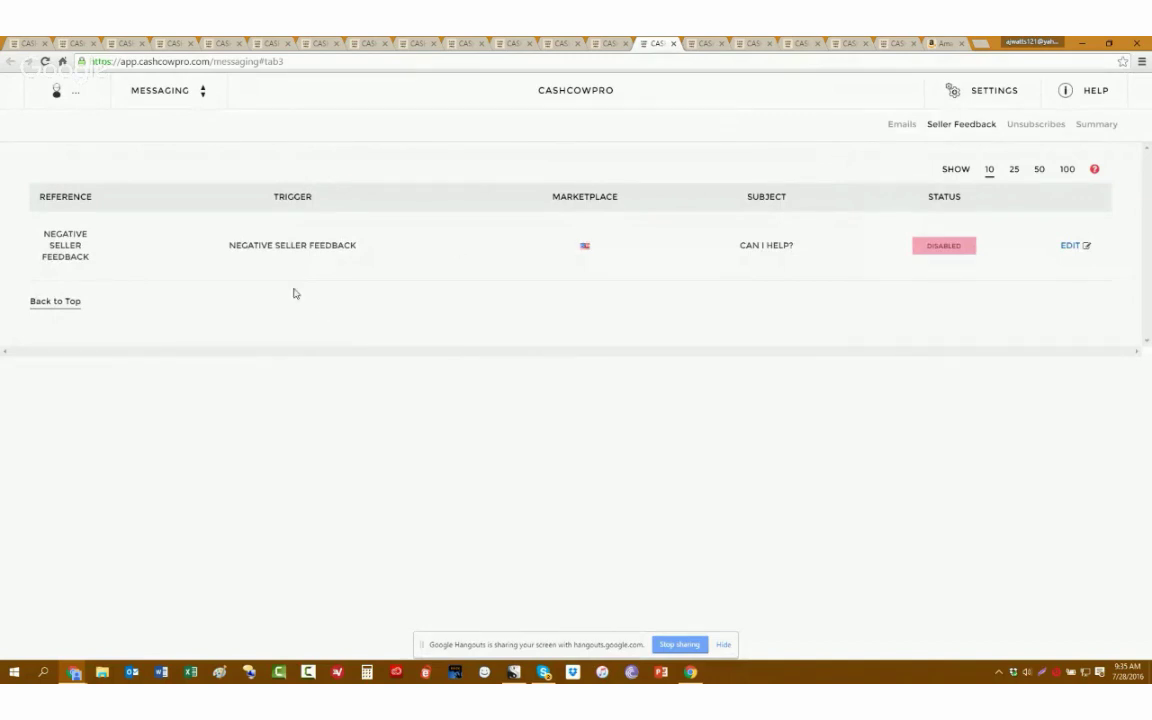
mouse_move(228, 245)
left_mouse_down()
mouse_move(323, 243)
mouse_move(228, 245)
left_mouse_up()
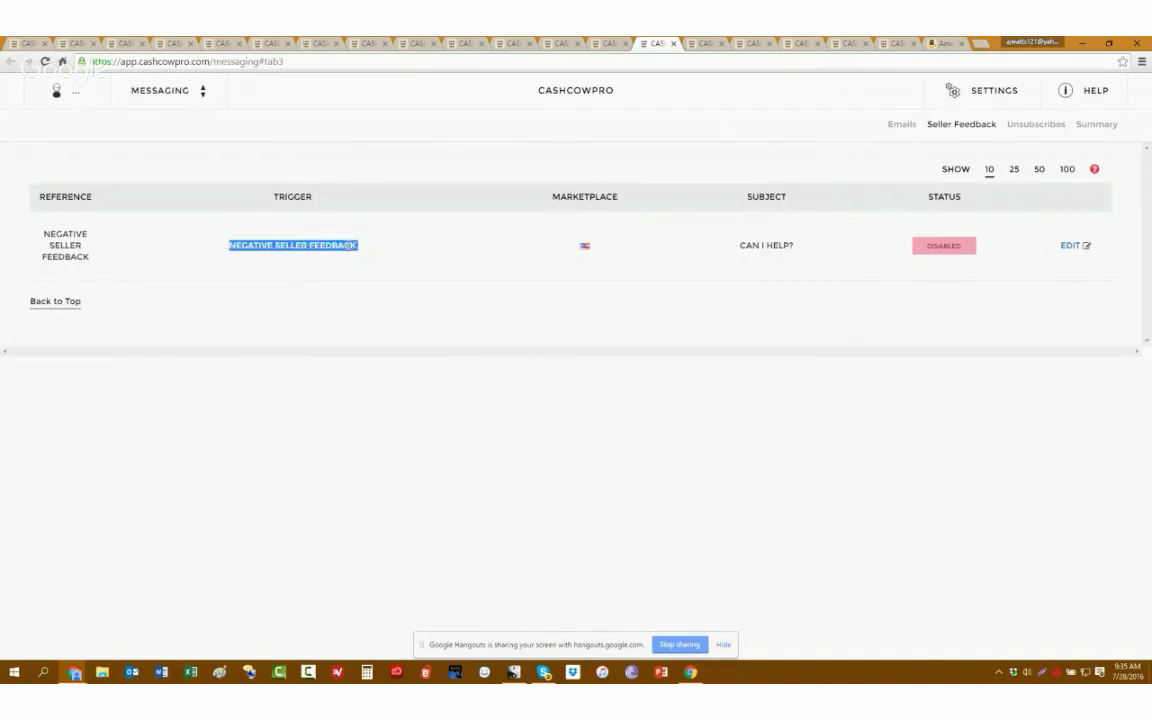
left_click(352, 337)
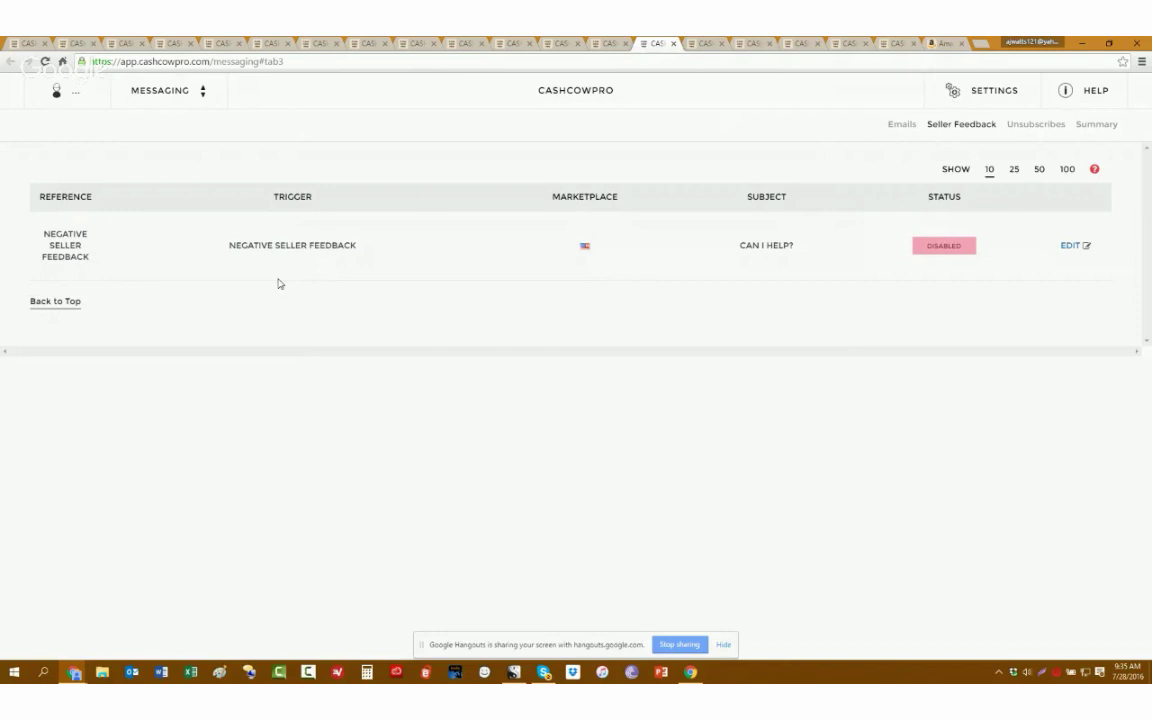
- Revisit the email sequences and seller feedback pages, and view the Unsubscribes form for adding an email address
left_click(596, 42)
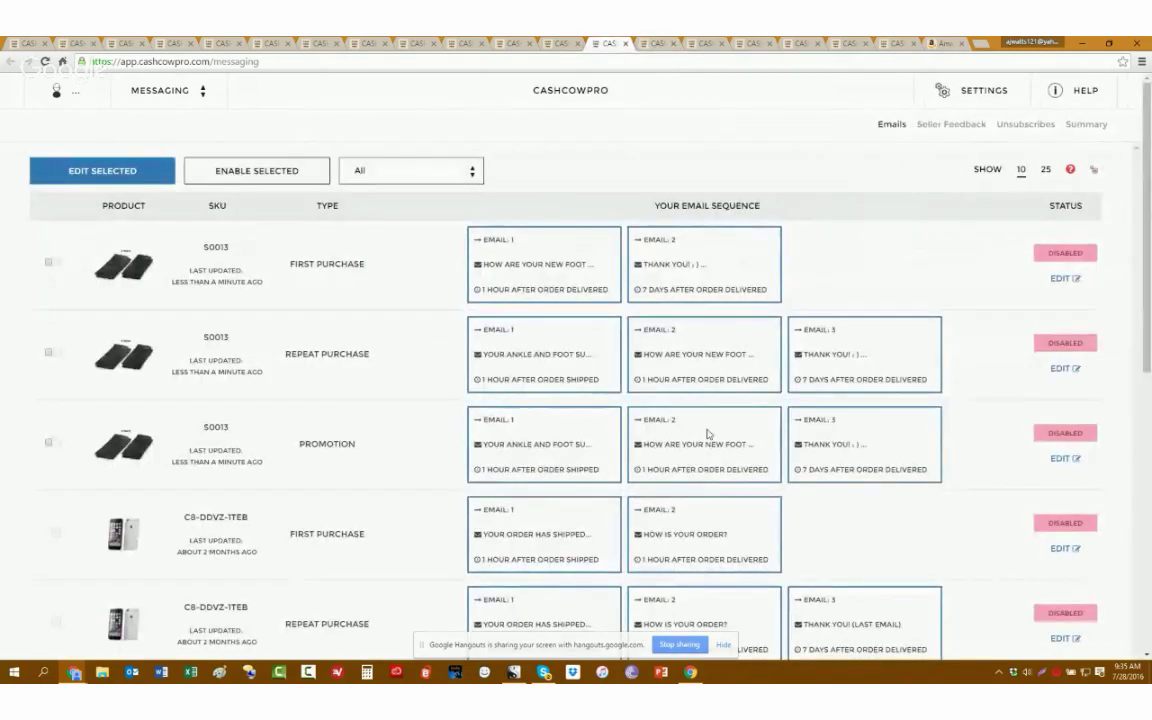
left_click(655, 43)
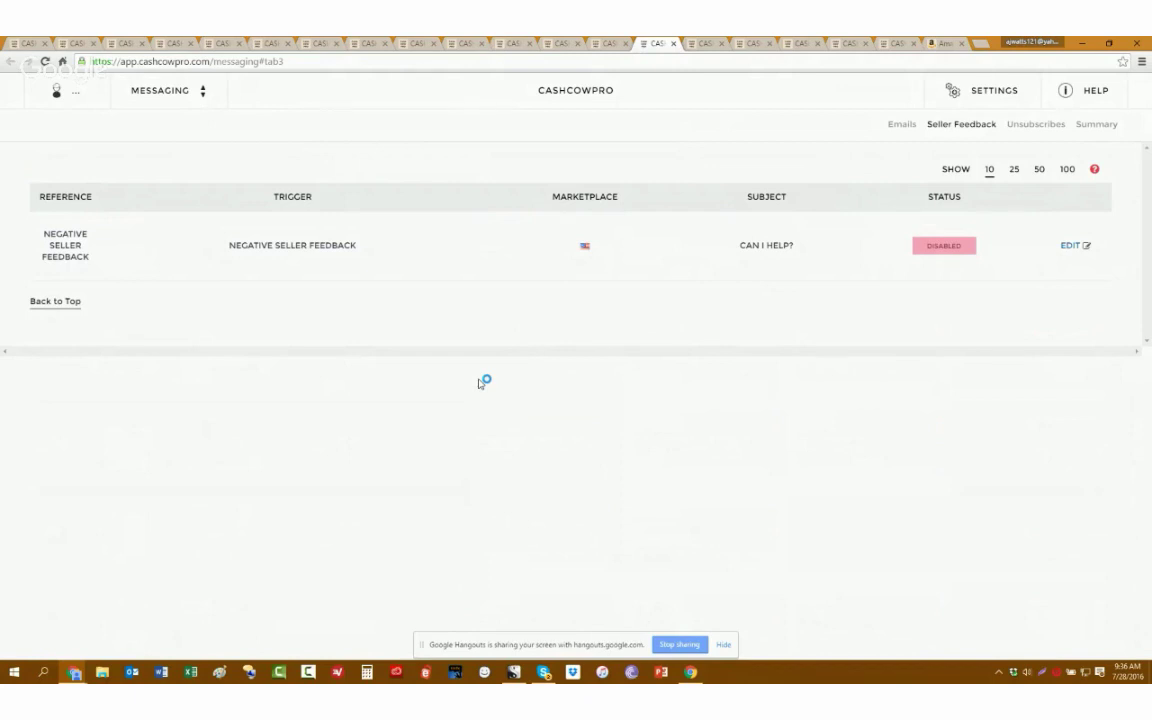
key("ctrl+Tab")
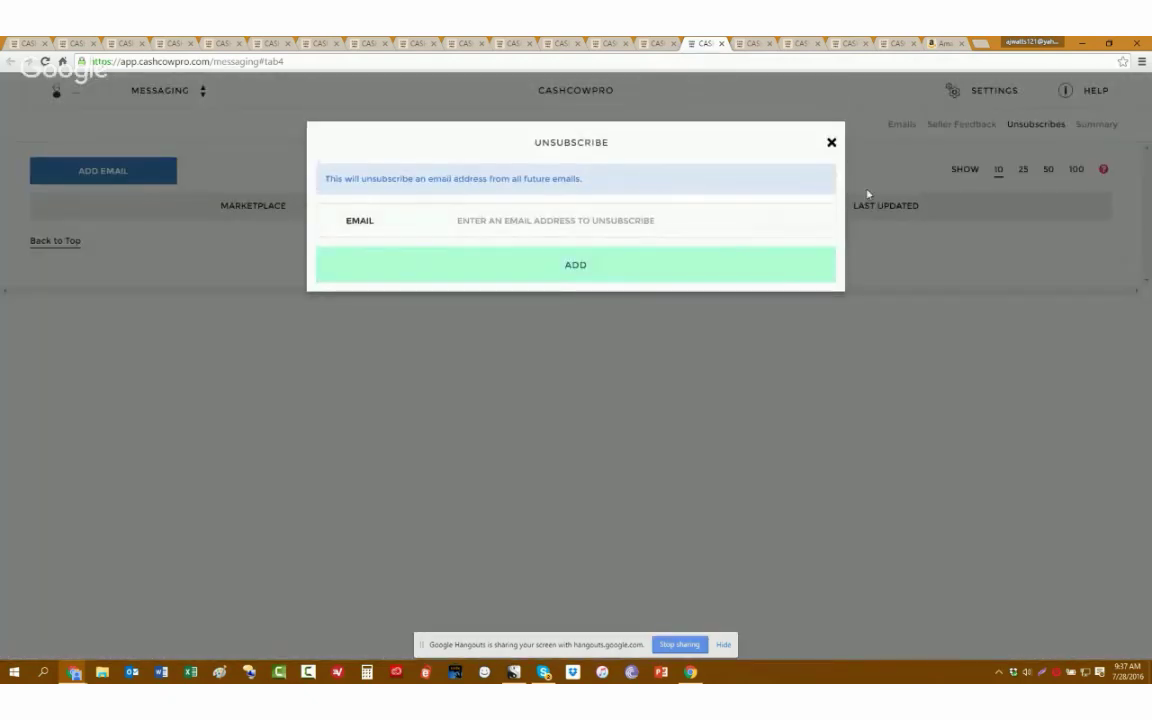
left_click(830, 143)
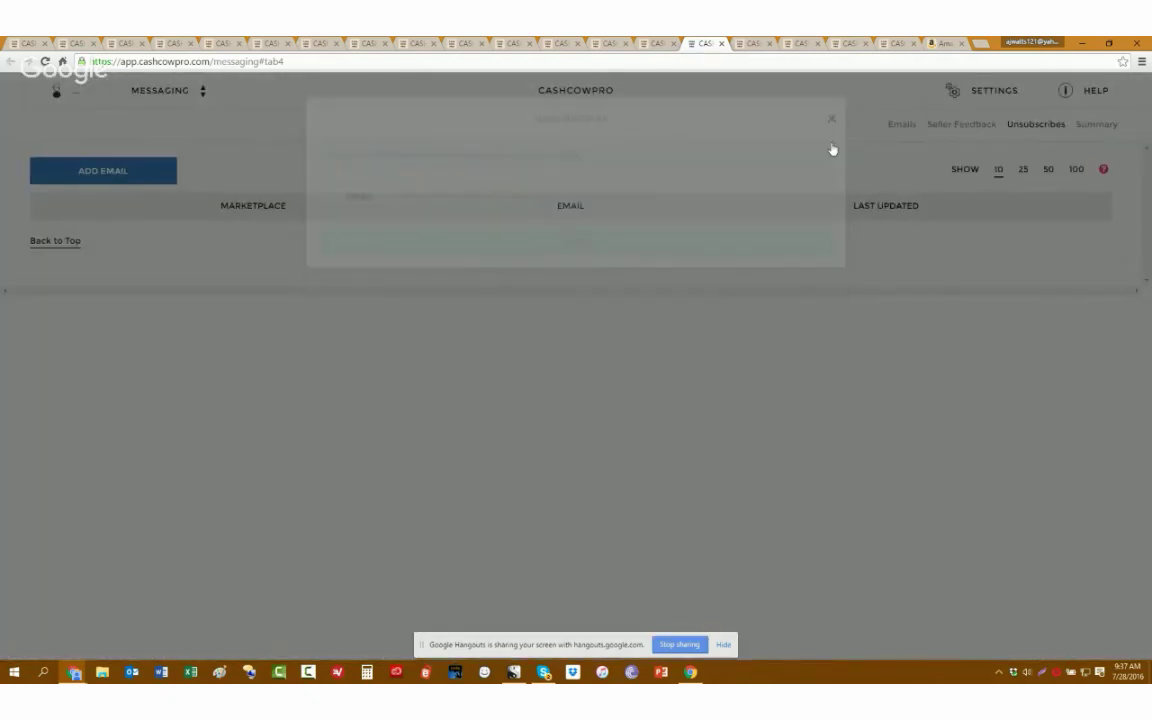
- Review the orders, messages sent, open rate and feedback figures on the messaging Summary page for the last 30 days
left_click(752, 43)
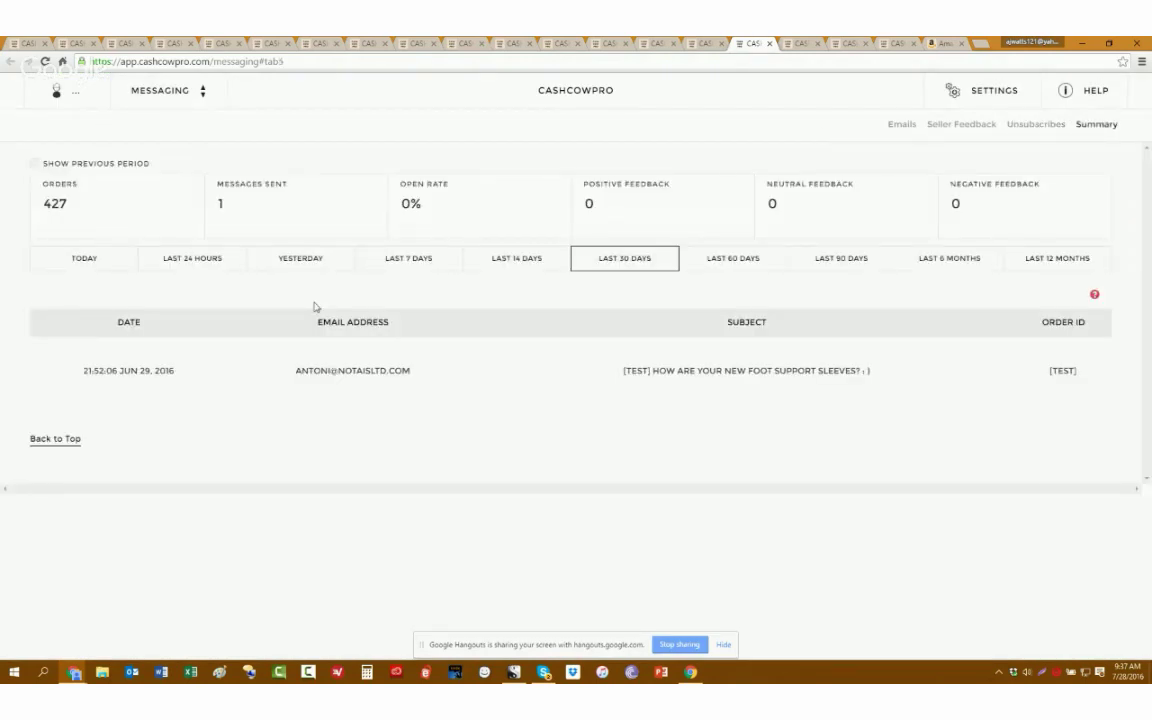
double_click(55, 203)
left_click(210, 188)
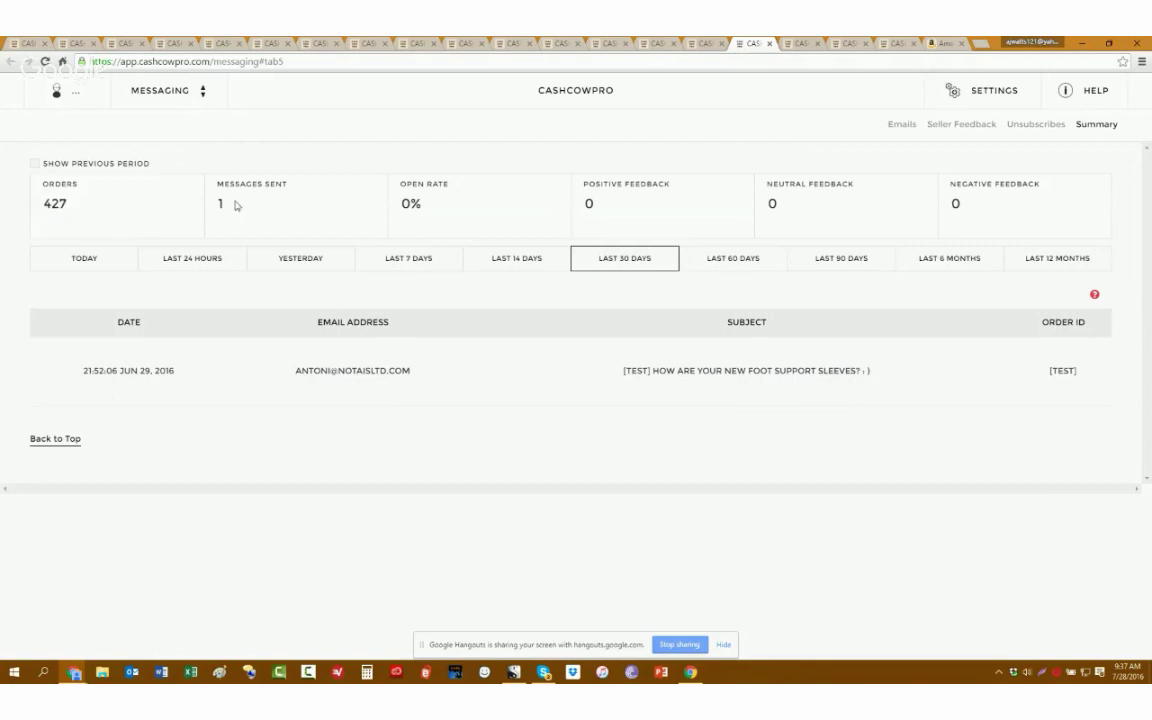
double_click(410, 203)
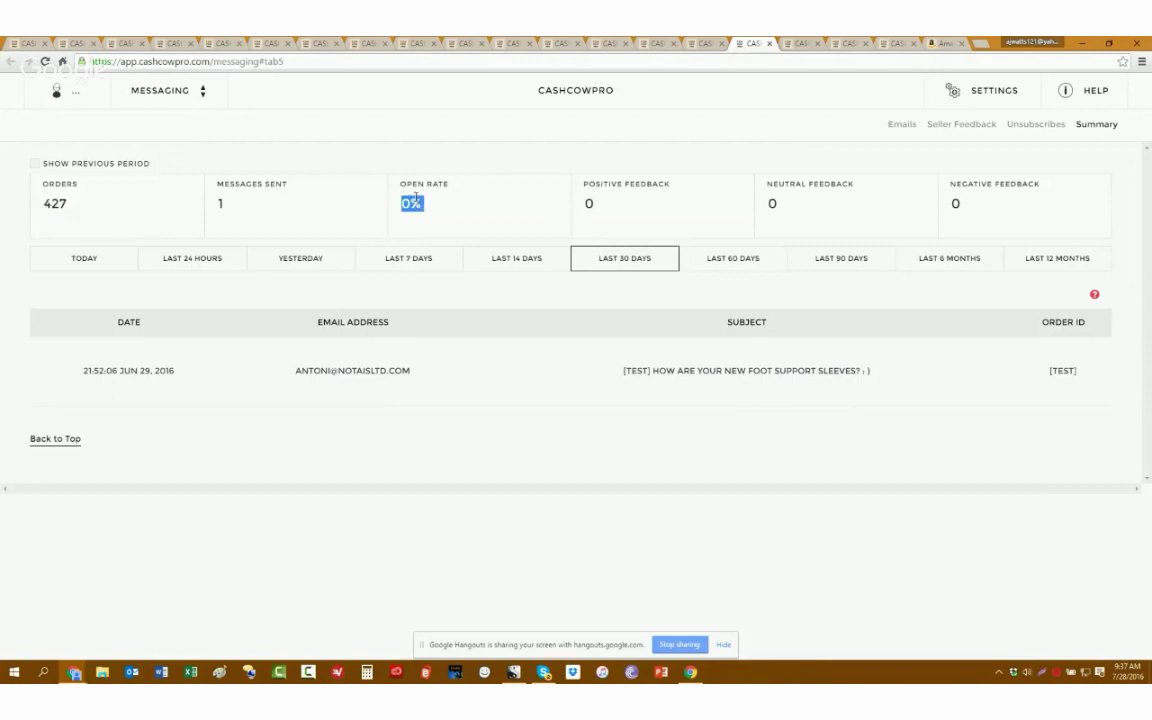
double_click(589, 203)
double_click(773, 204)
left_click(900, 212)
- Compare the product email sequences on the Emails page with the messaging Summary page
left_click(603, 41)
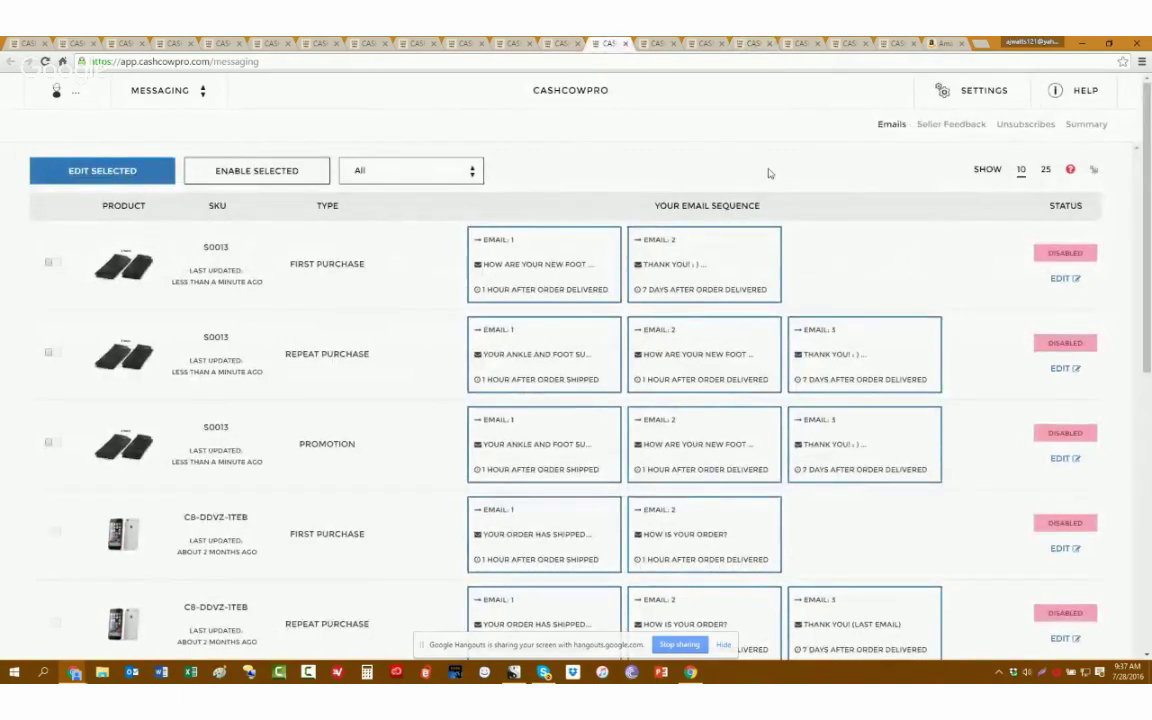
left_click(757, 41)
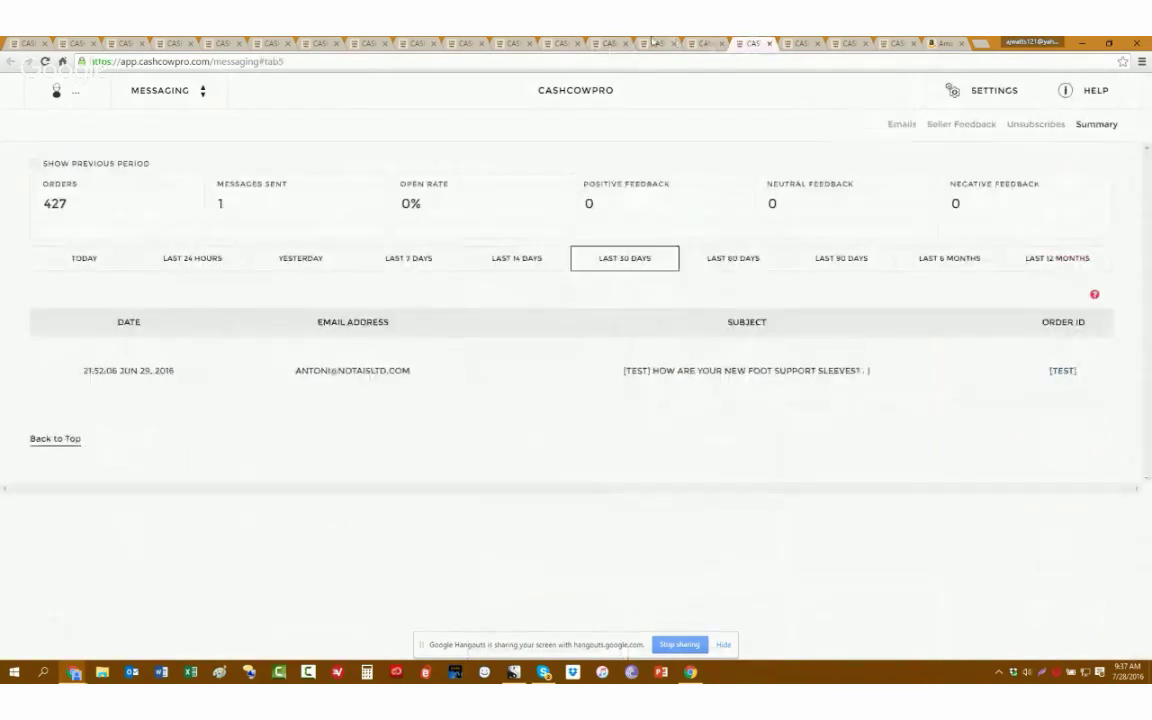
left_click(614, 41)
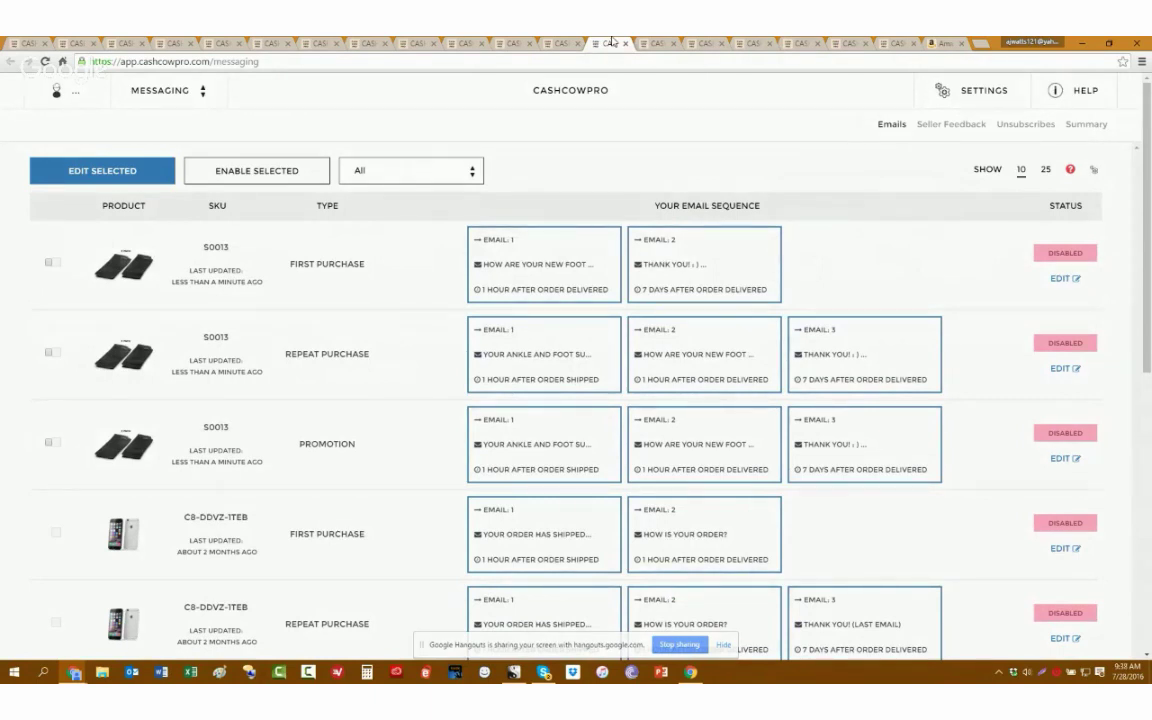
left_click(744, 41)
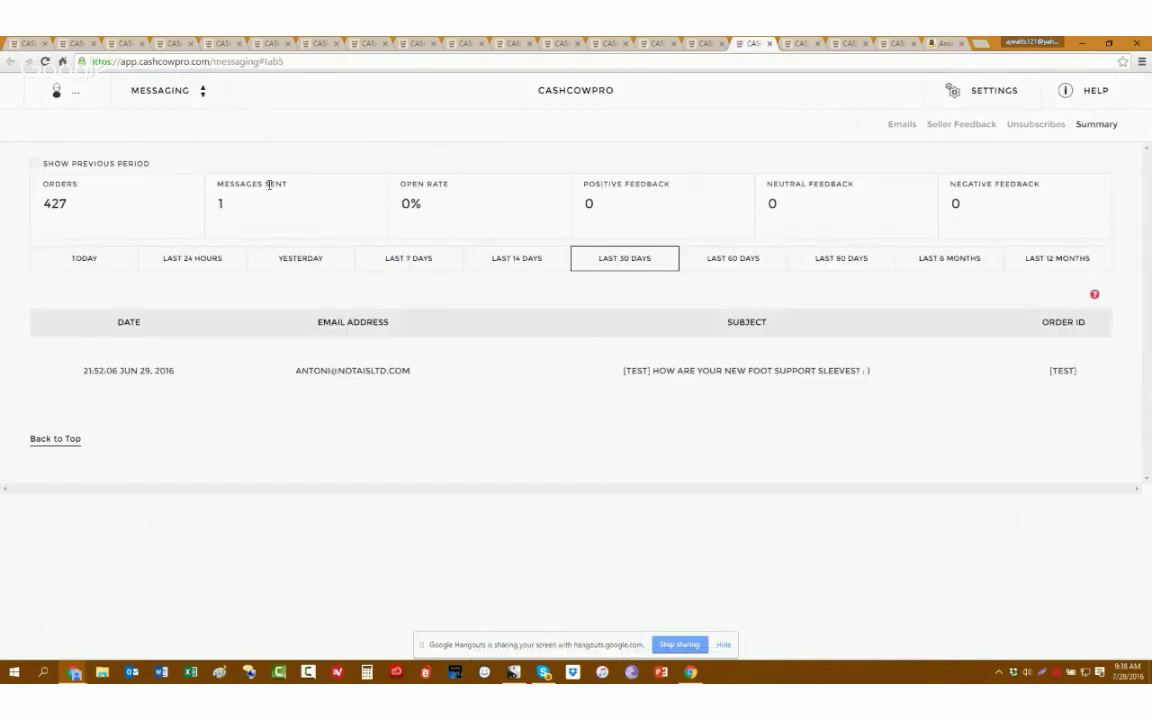
- Open the Niche Selector and inspect the landed cost breakdowns of the business tote bag, oil rig and Apres Beach Wave niches
left_click(798, 43)
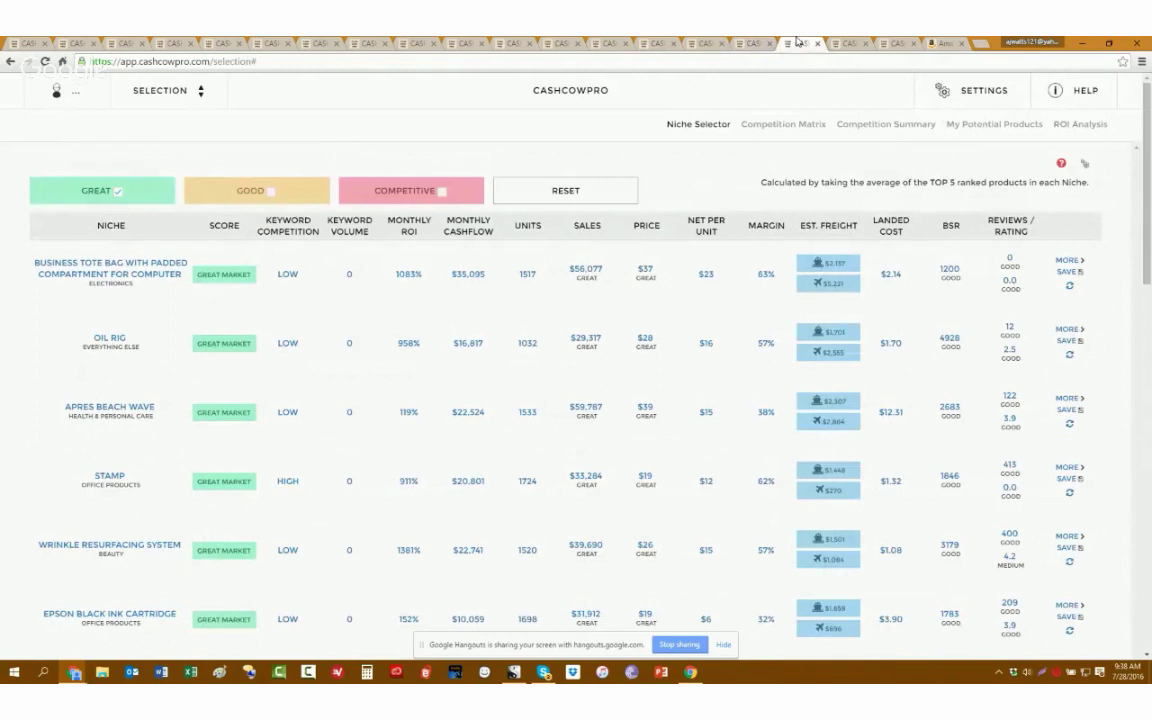
mouse_move(170, 92)
left_click(894, 277)
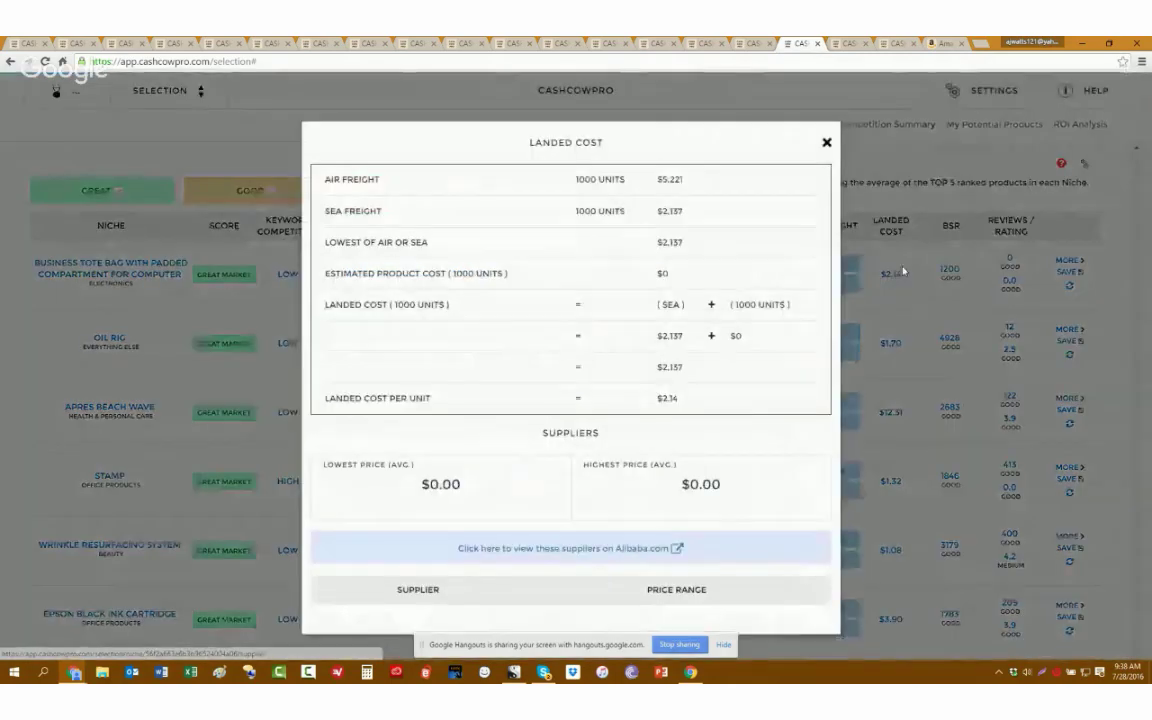
left_click(858, 117)
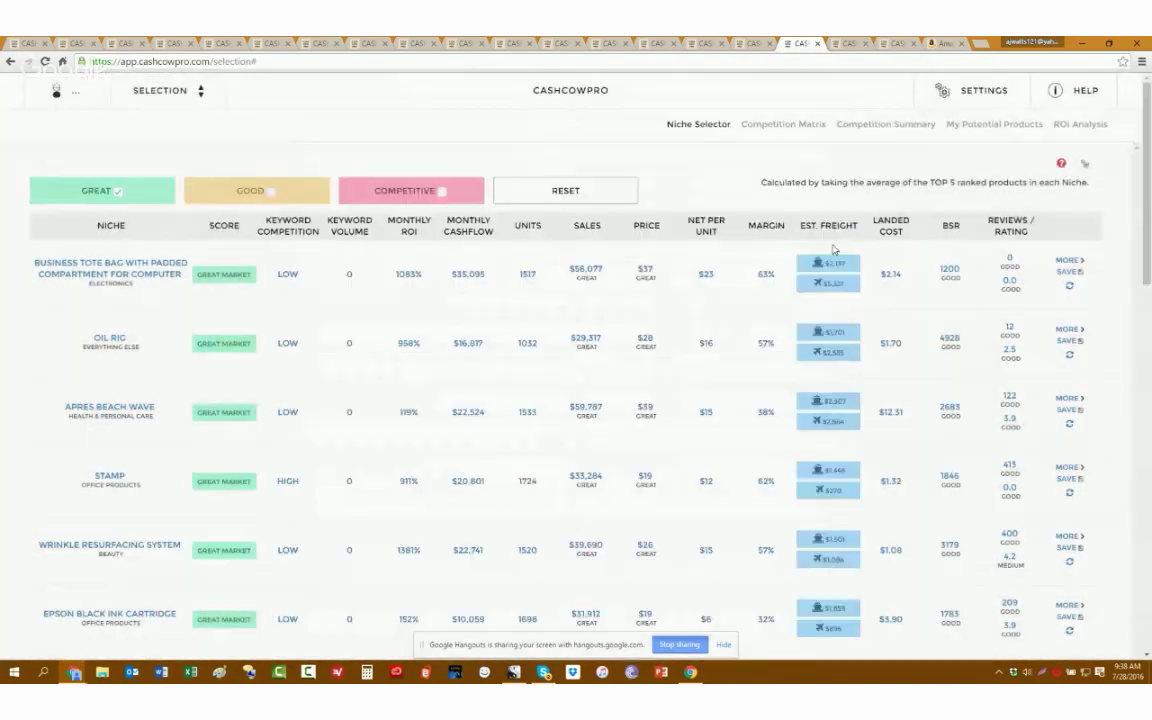
left_click(894, 345)
left_click(825, 142)
left_click(890, 418)
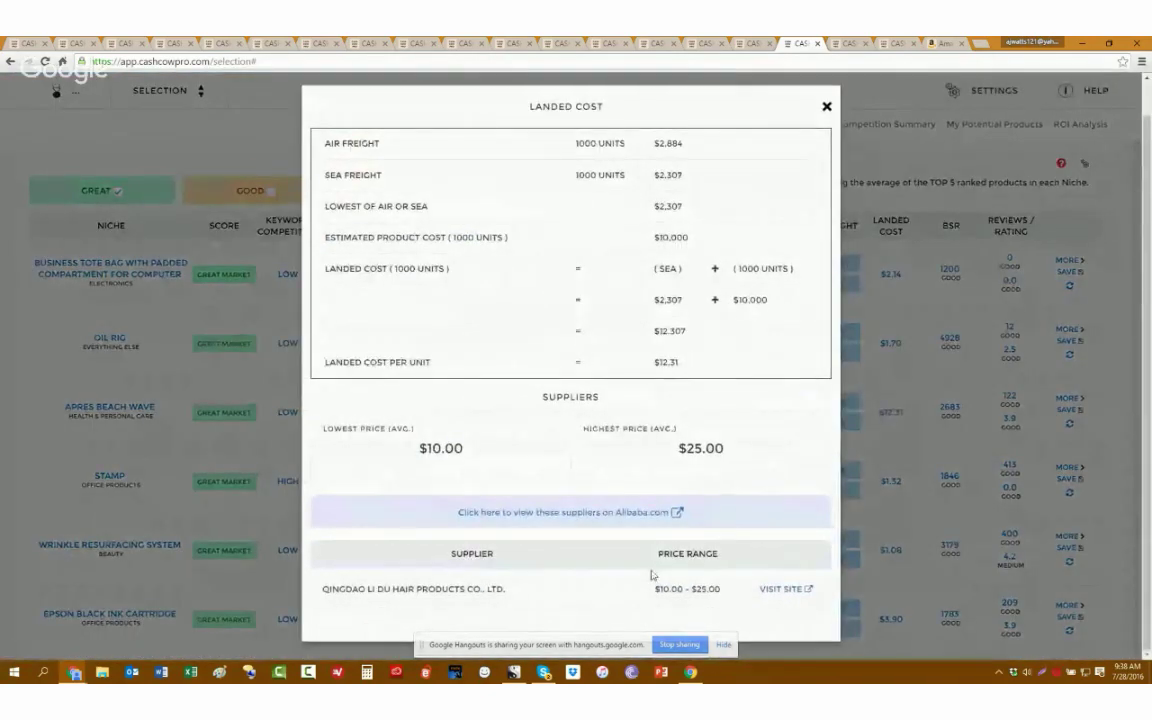
left_click(827, 106)
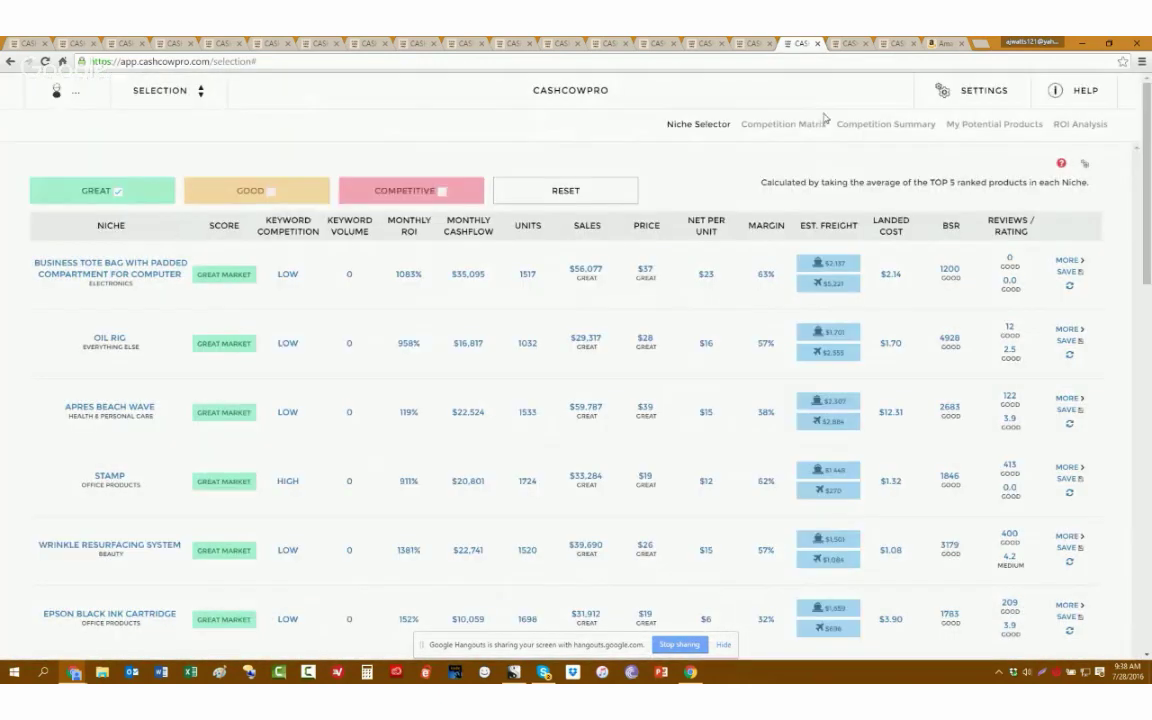
- Open the landed cost breakdown of the Stamp niche and review its suppliers, price ranges and freight costs
left_click(811, 494)
scroll(617, 530, "down", 3)
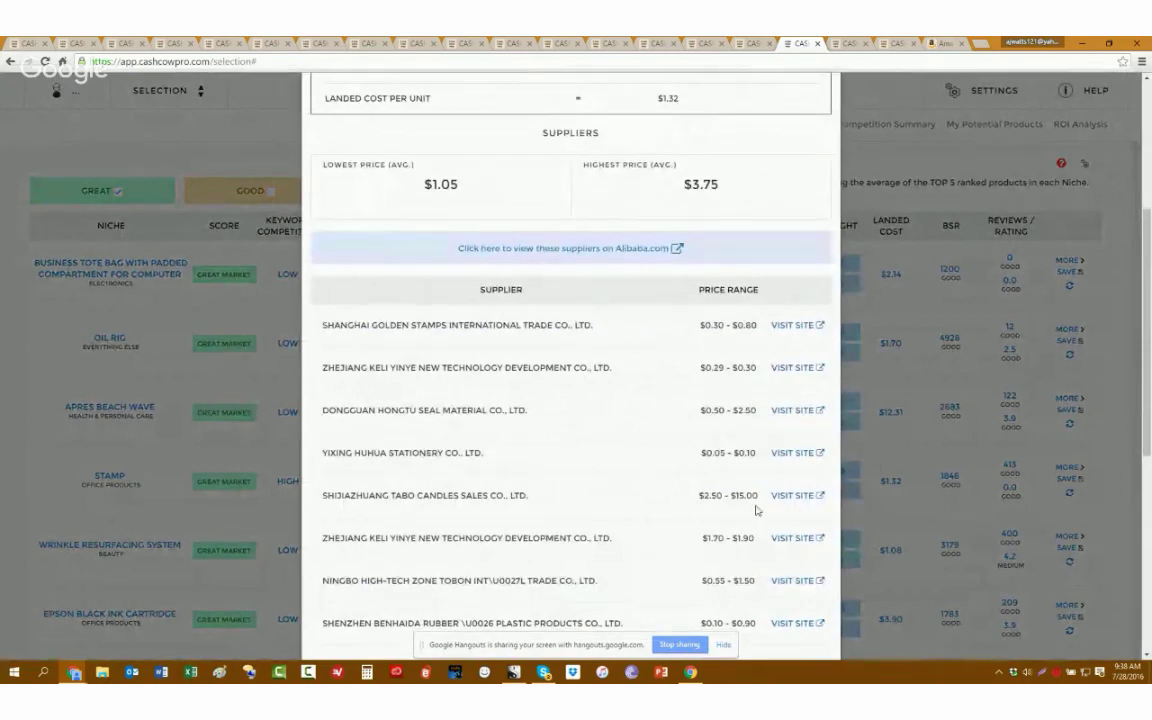
scroll(757, 510, "down", 2)
scroll(758, 470, "down", 2)
scroll(762, 450, "up", 5)
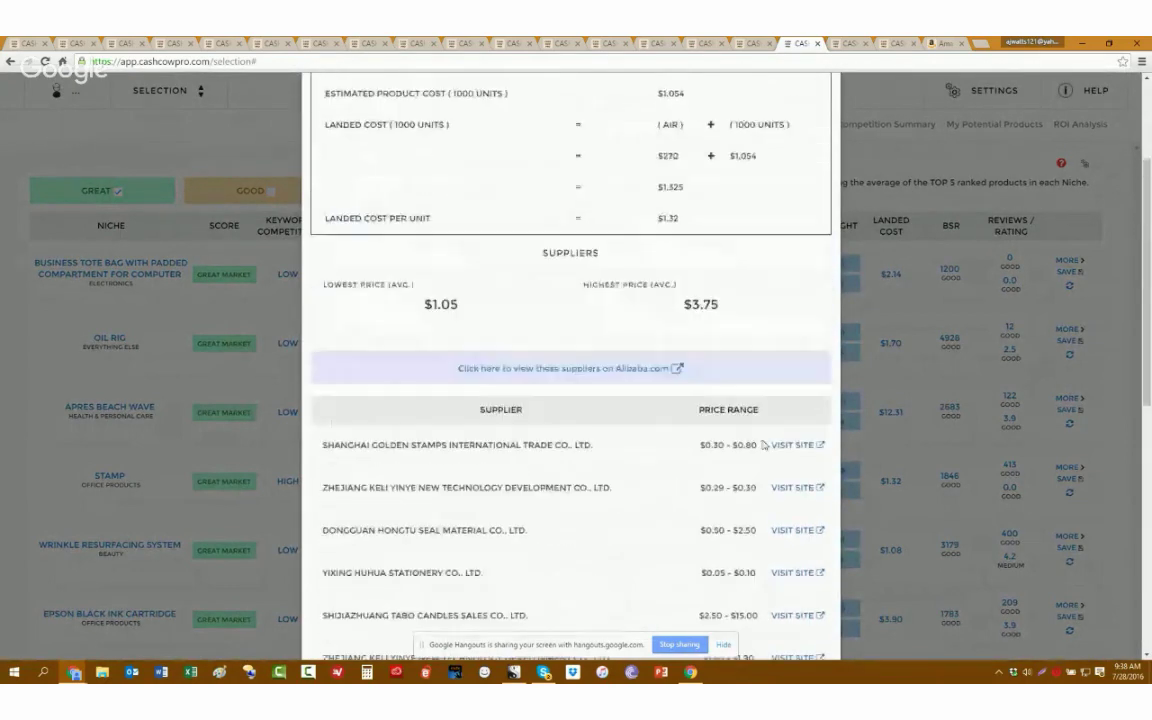
scroll(762, 445, "up", 1)
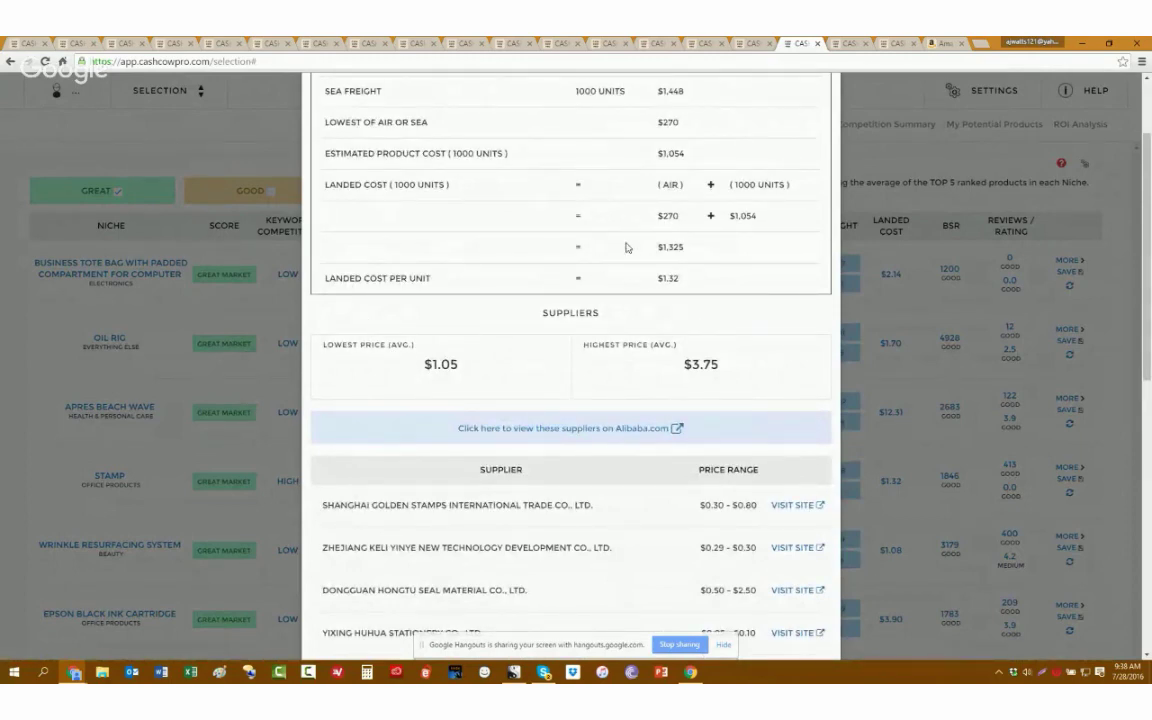
scroll(644, 162, "up", 1)
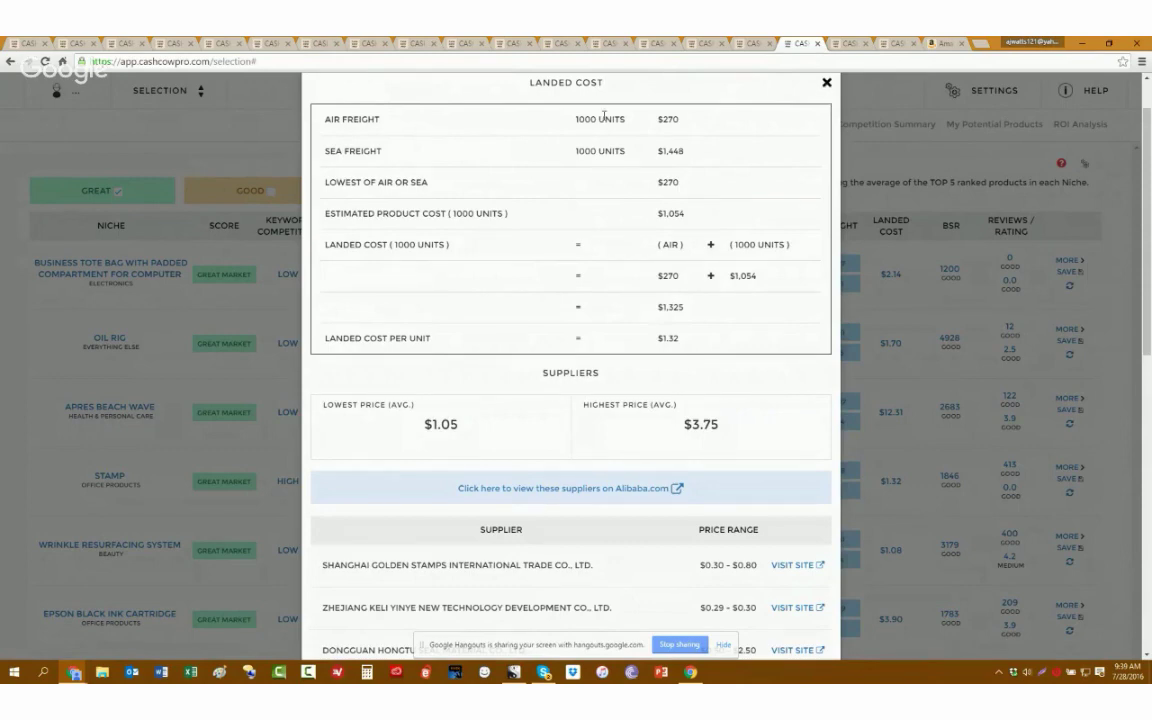
- Check the 1000-unit air freight line in the Stamp niche's landed cost breakdown, and close the breakdown
left_click_drag(603, 117, 687, 122)
left_click_drag(637, 157, 688, 113)
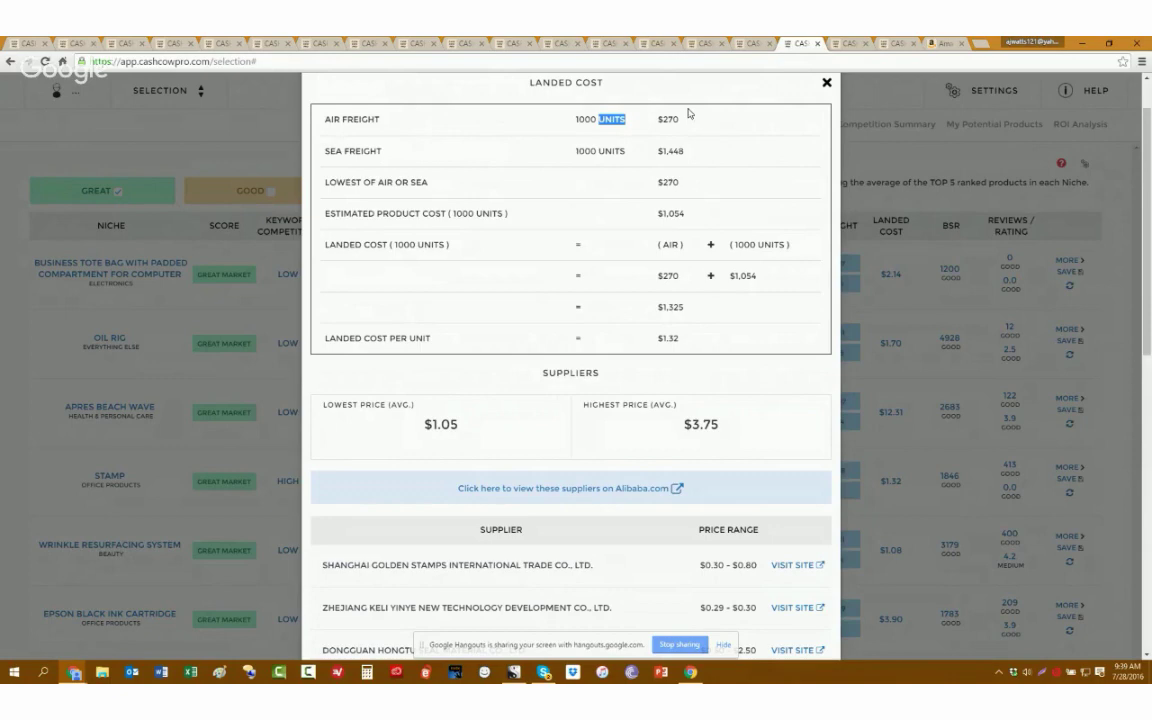
left_click(826, 84)
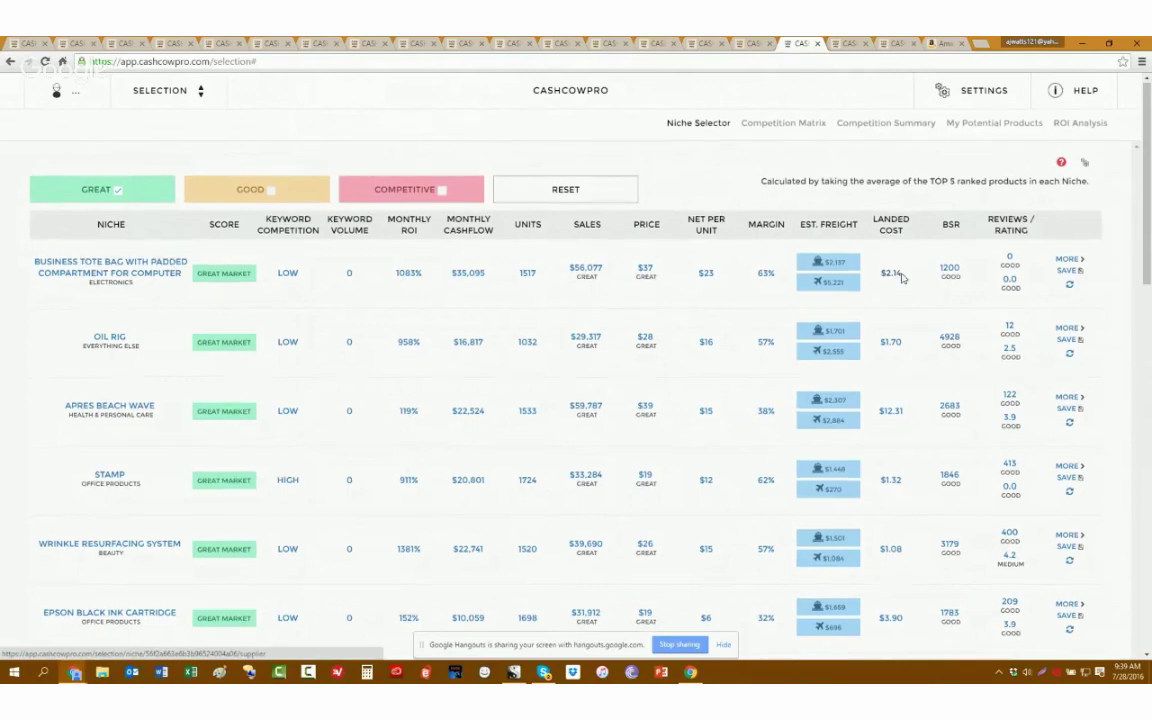
- Browse the great-market niches in the Niche Selector and open the hair removal niche in the Competition Matrix
scroll(800, 262, "down", 1)
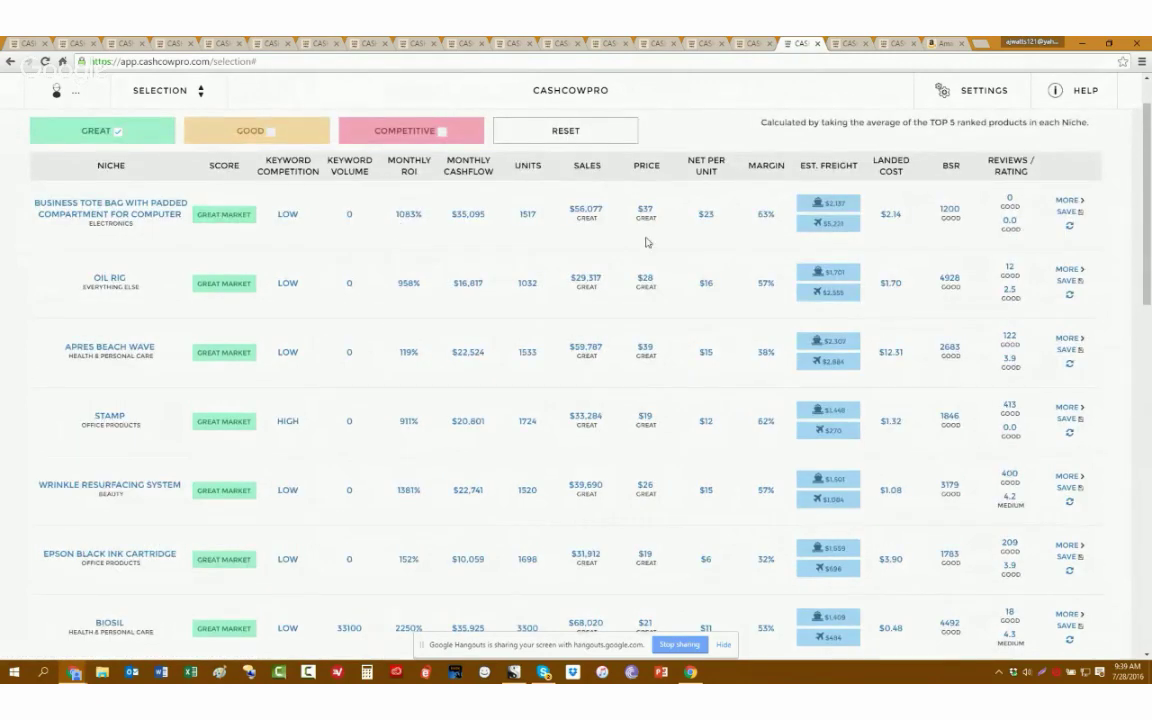
scroll(498, 273, "up", 1)
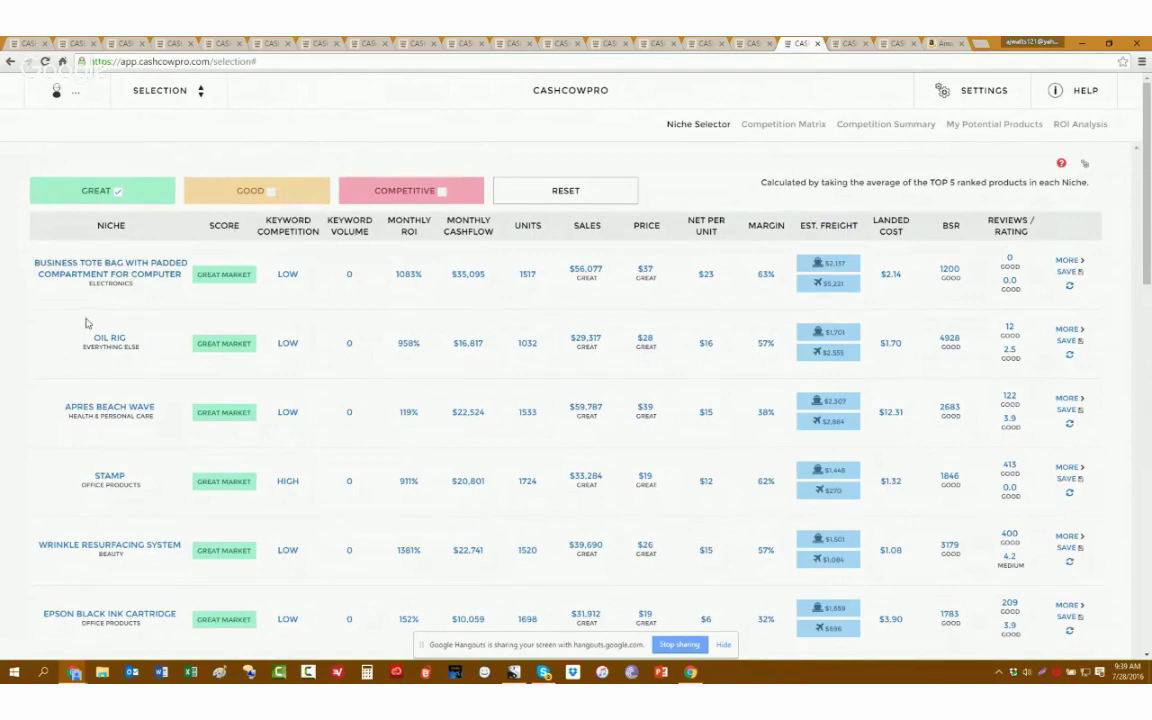
scroll(185, 295, "down", 2)
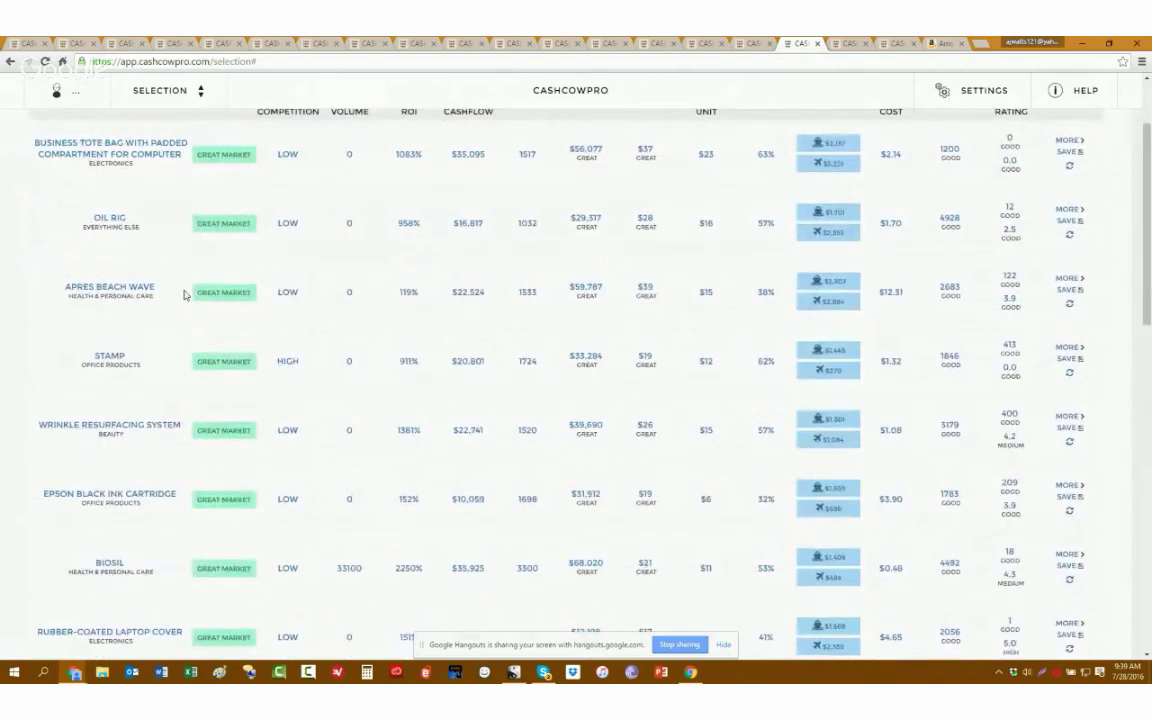
scroll(170, 325, "down", 3)
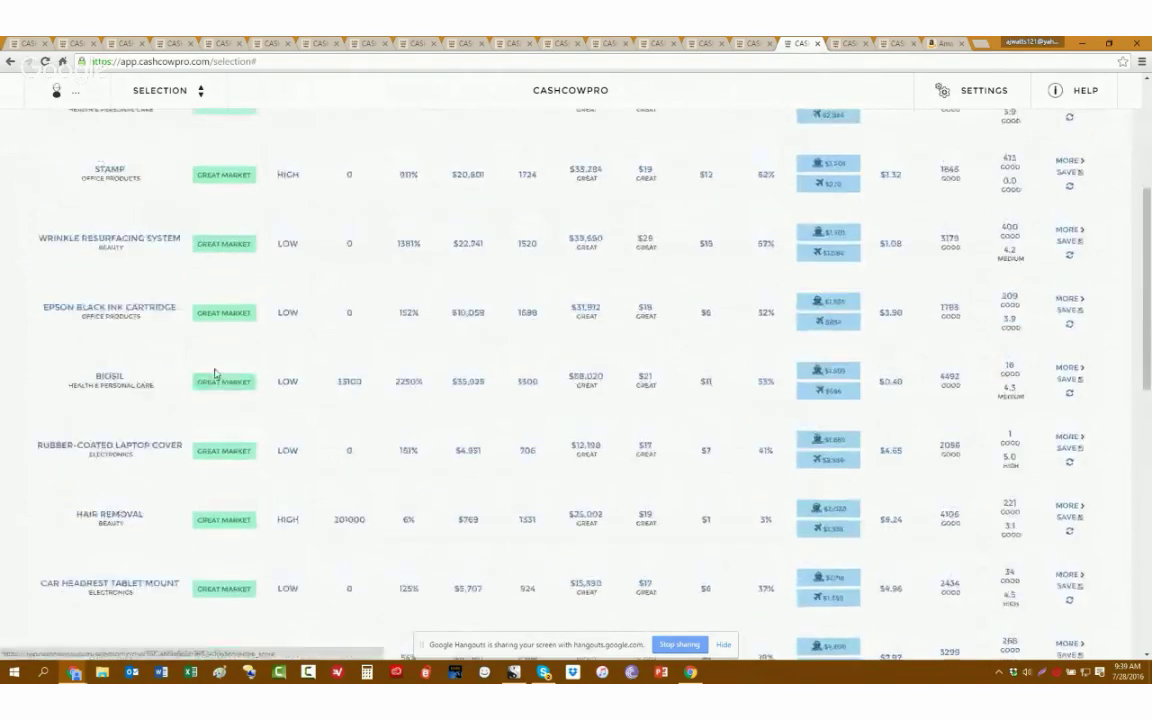
scroll(215, 373, "down", 2)
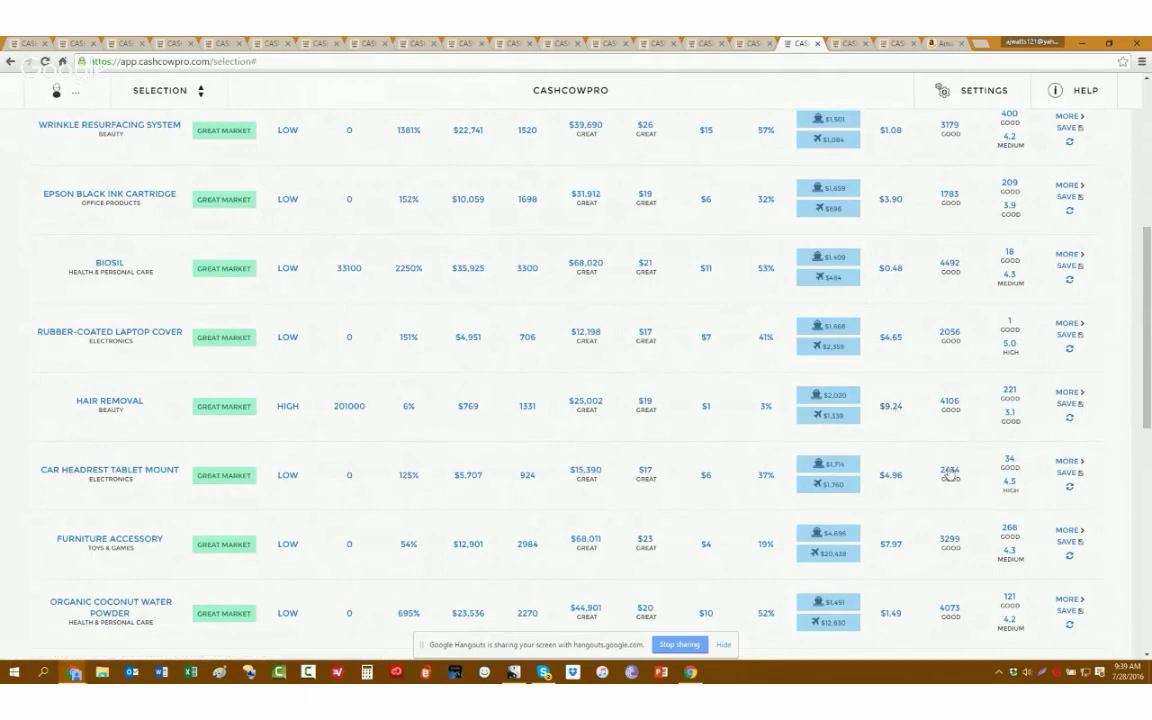
left_click(1067, 393)
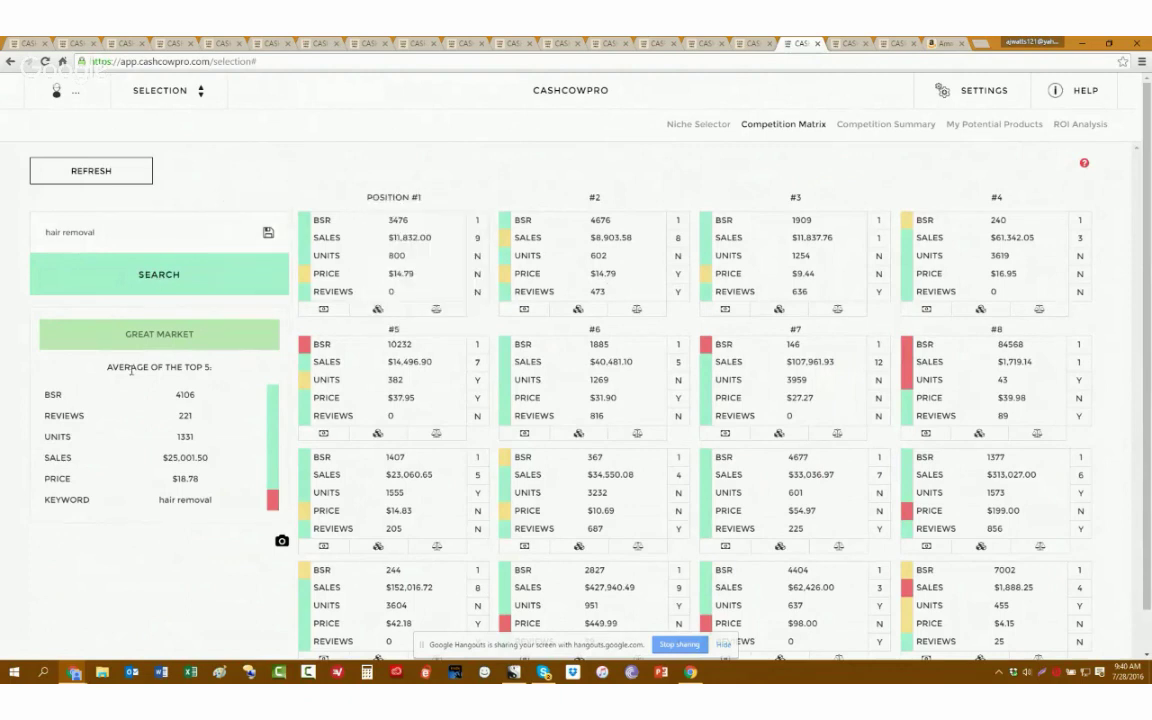
- Examine the hair removal niche's market score and its average BSR for the top 5 products
left_click_drag(121, 335, 200, 333)
left_click(184, 341)
double_click(186, 396)
- Open the Competition Matrix help and review the BSR ranges for competitive, good, great and bad markets
left_click(1084, 163)
scroll(637, 353, "down", 3)
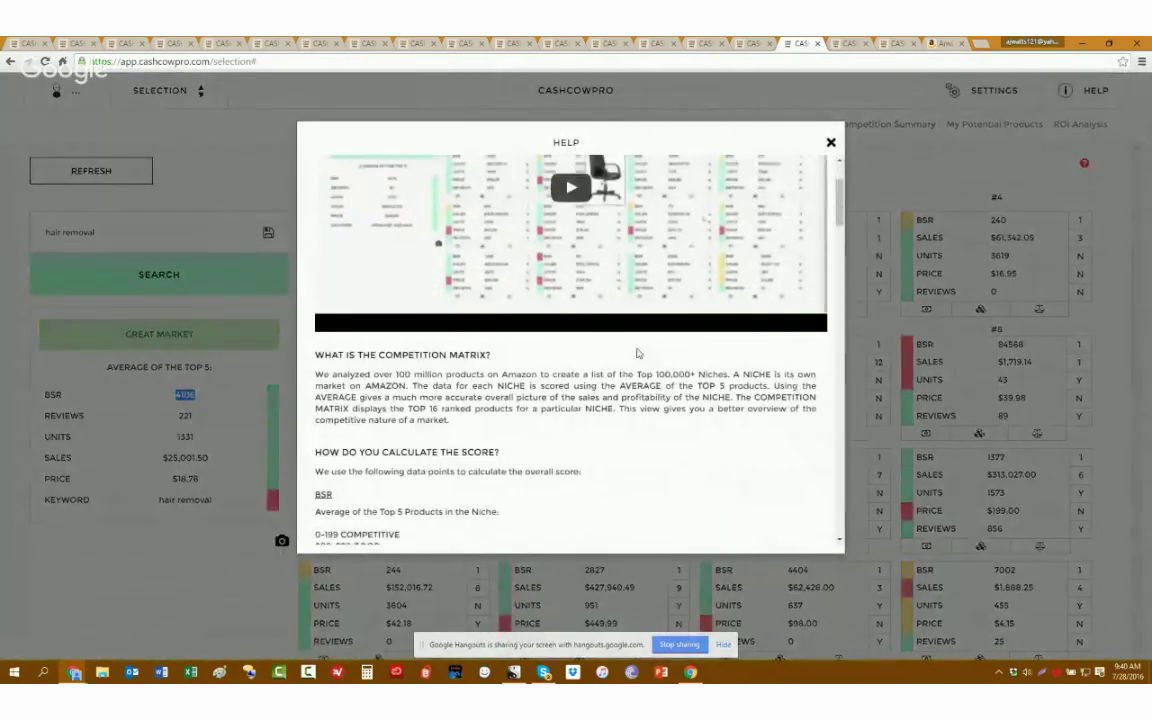
scroll(637, 353, "down", 2)
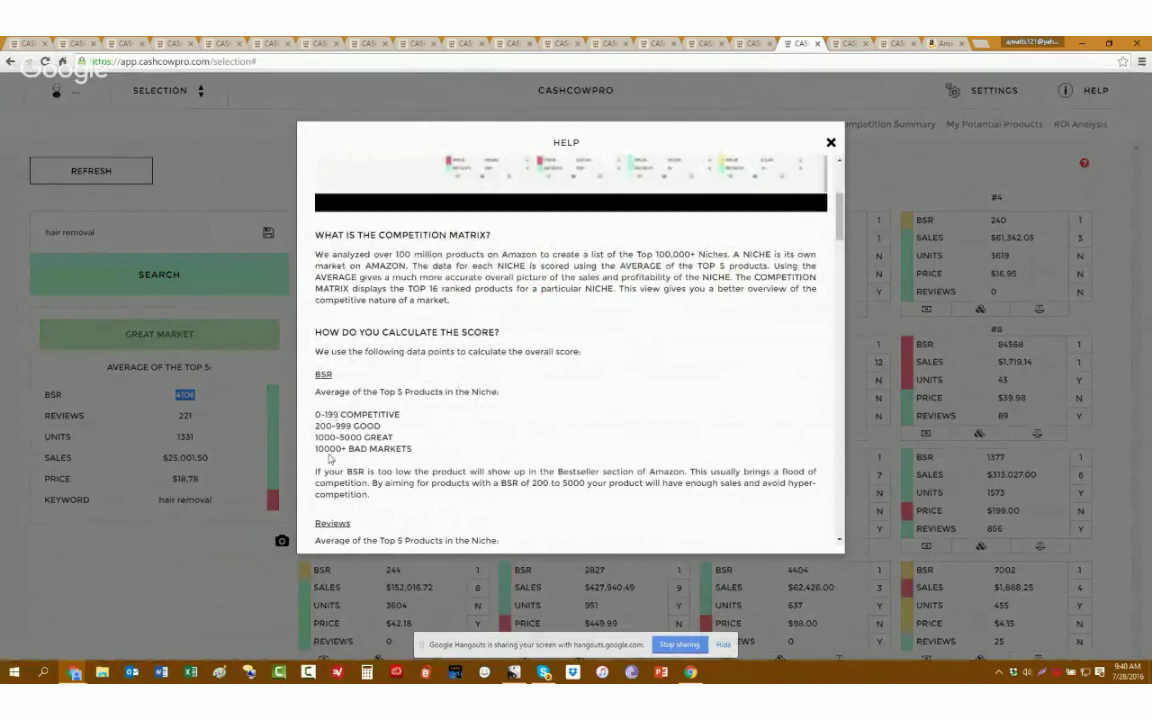
left_click_drag(341, 414, 395, 414)
triple_click(391, 414)
triple_click(382, 449)
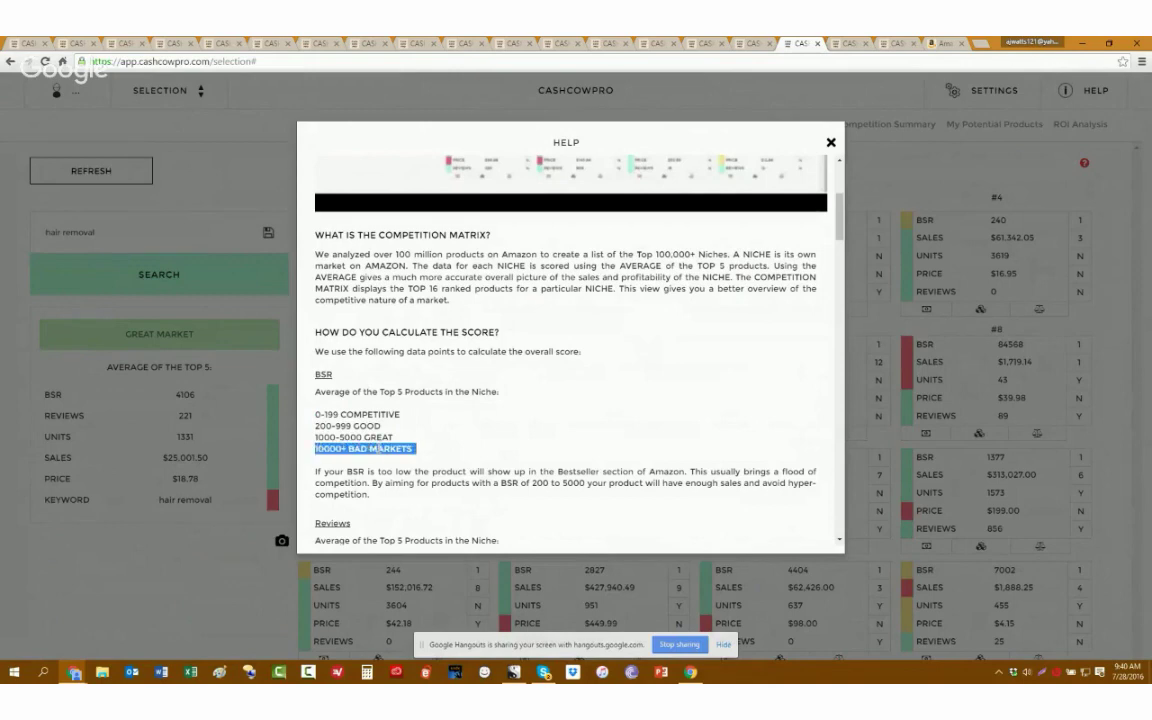
left_click(327, 426)
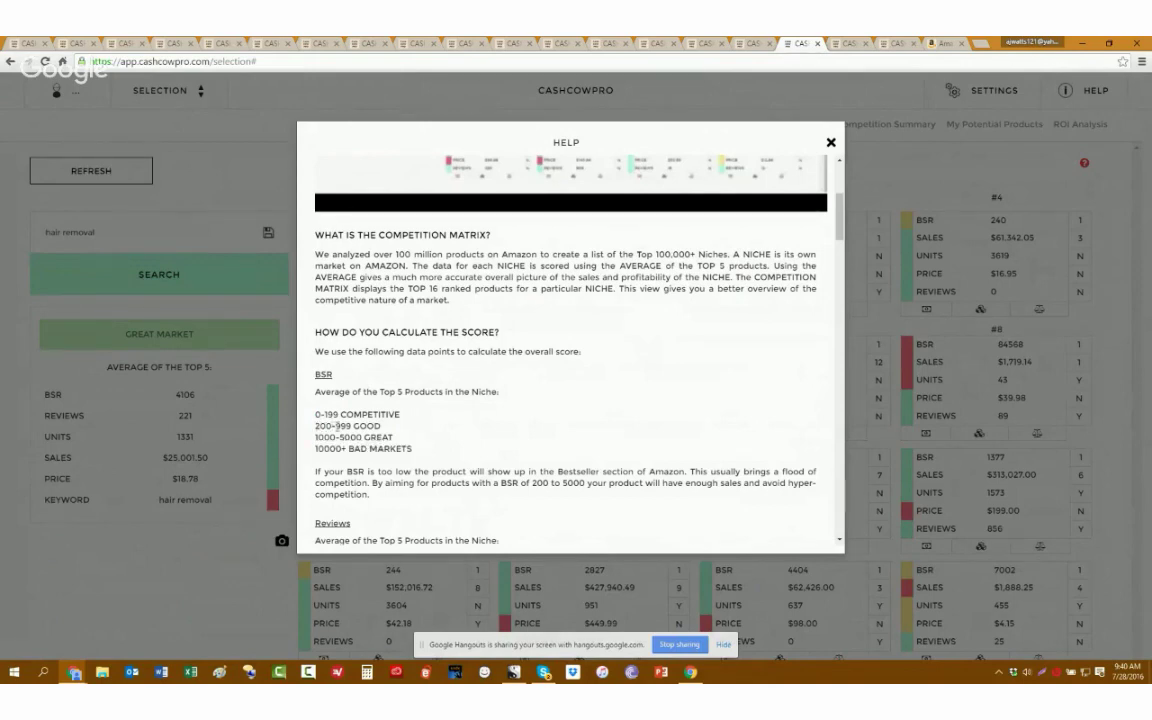
triple_click(347, 426)
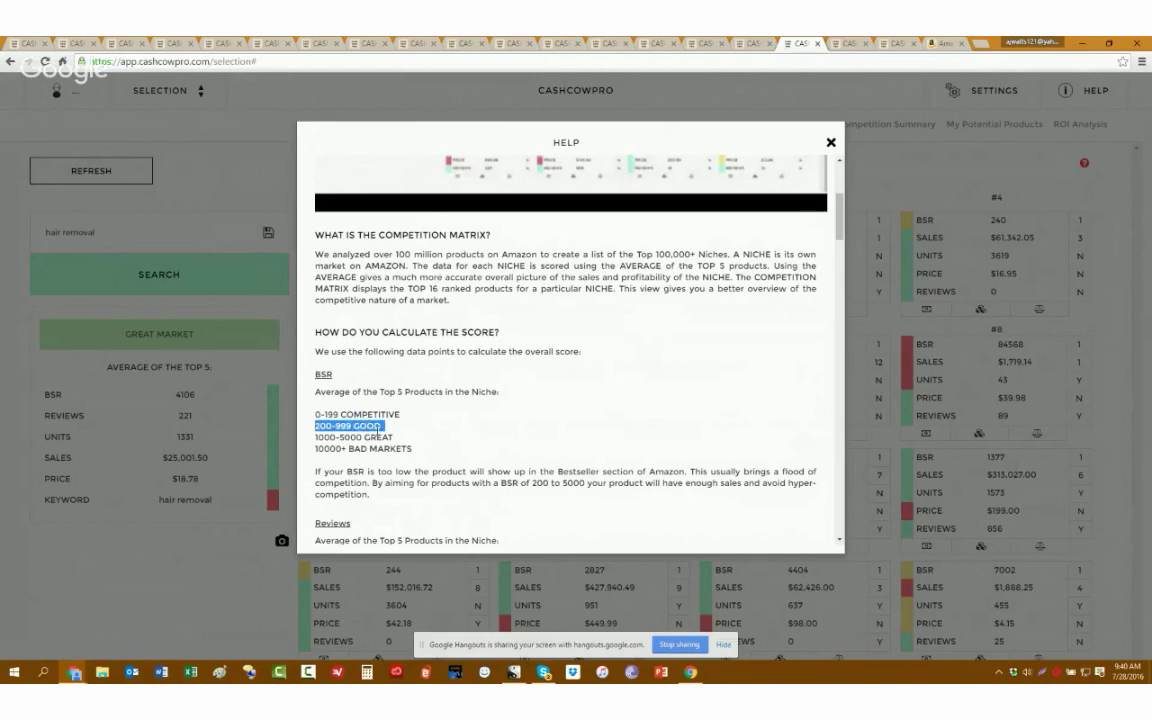
left_click_drag(322, 437, 350, 437)
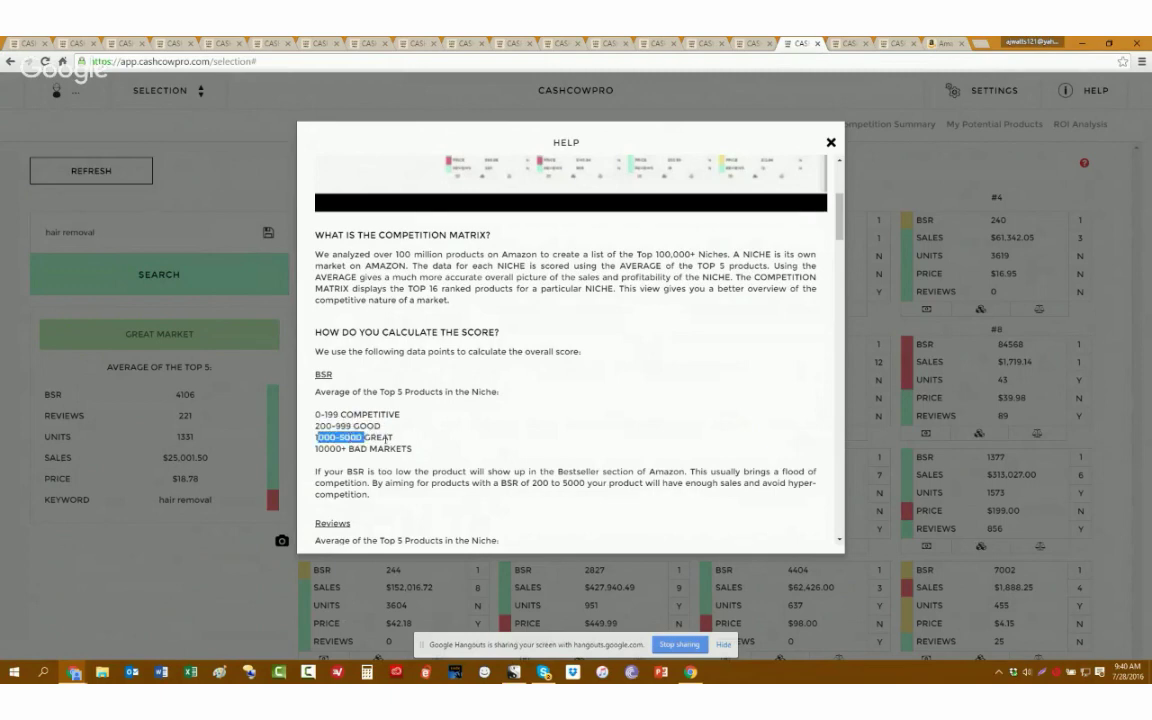
left_click(330, 437)
- Review the Reviews score ranges in the help, close it and return to the Niche Selector
scroll(478, 388, "down", 2)
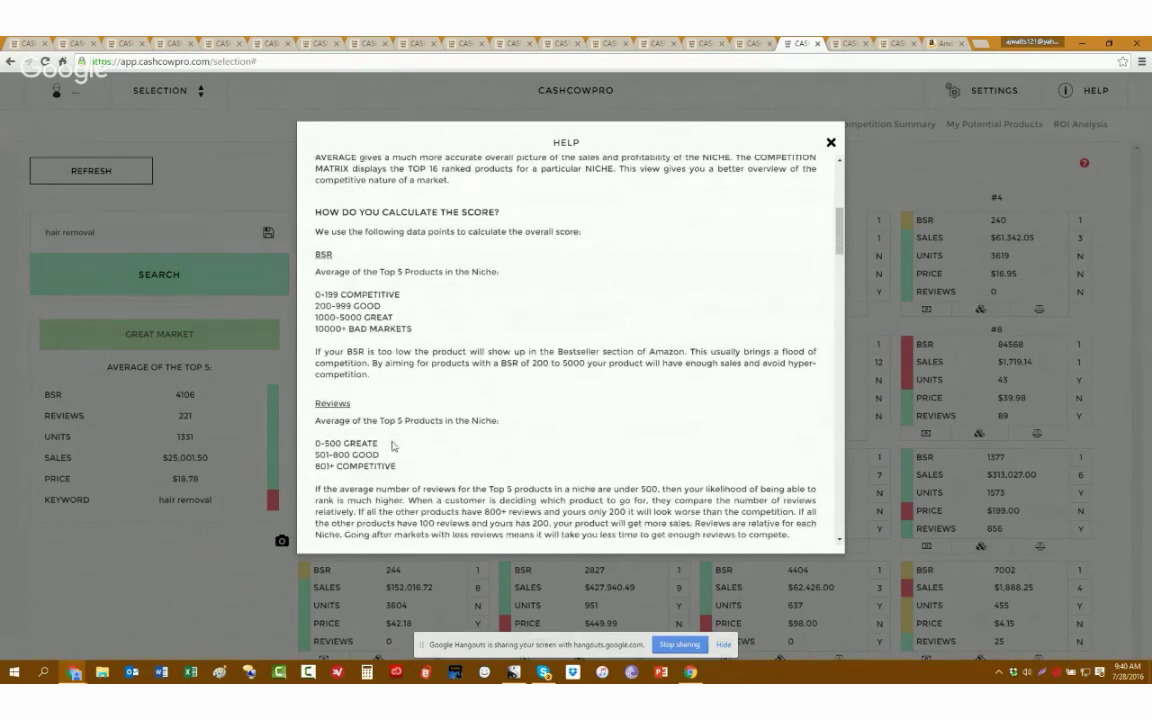
left_click_drag(393, 446, 371, 444)
left_click(830, 143)
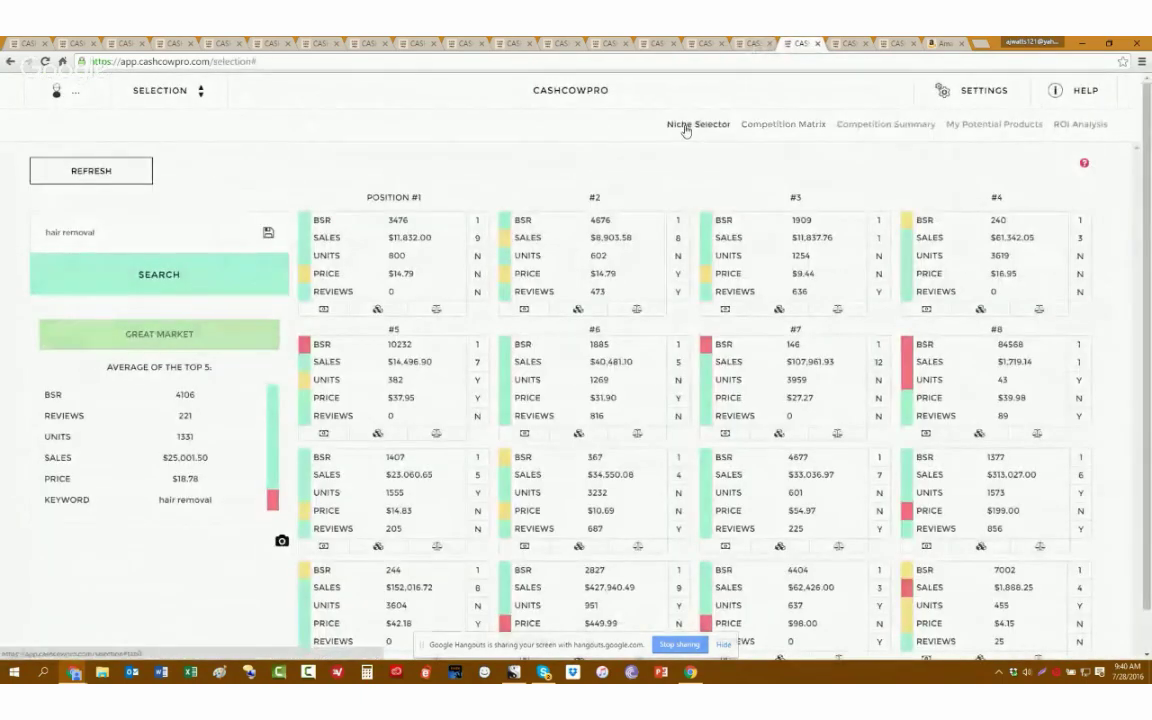
left_click(686, 128)
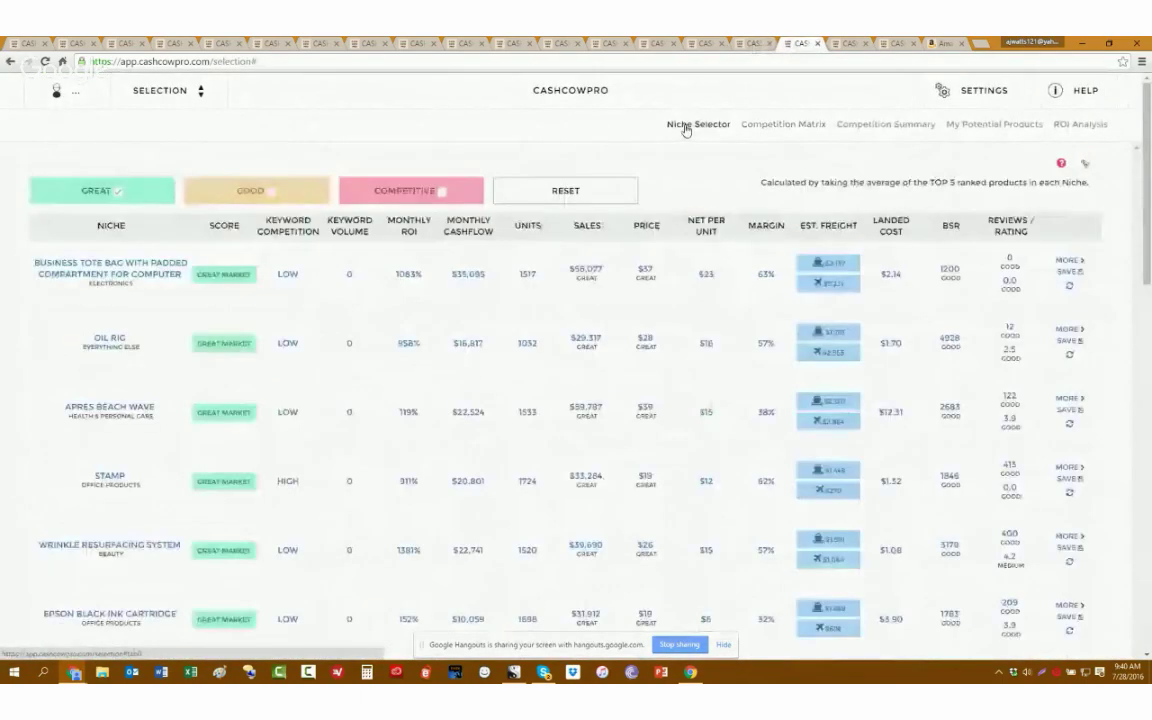